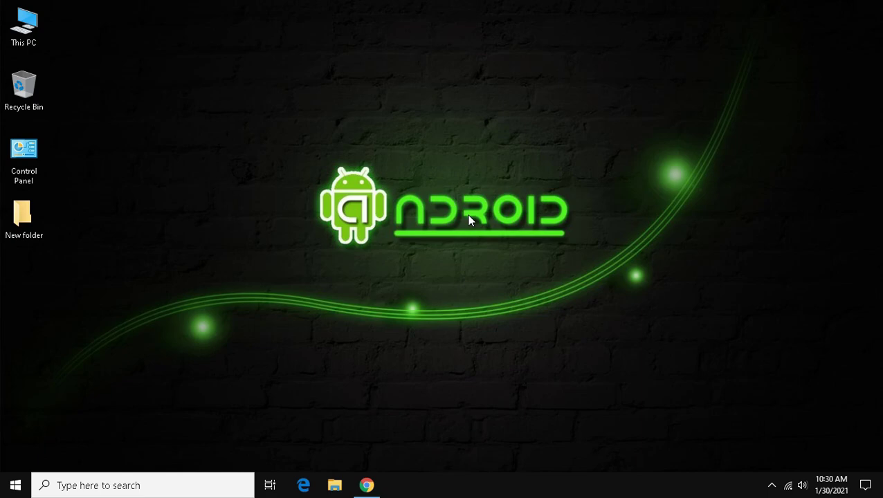
# Accept the Discord invite link to join the TECH INFO server
pyautogui.click(367, 485)
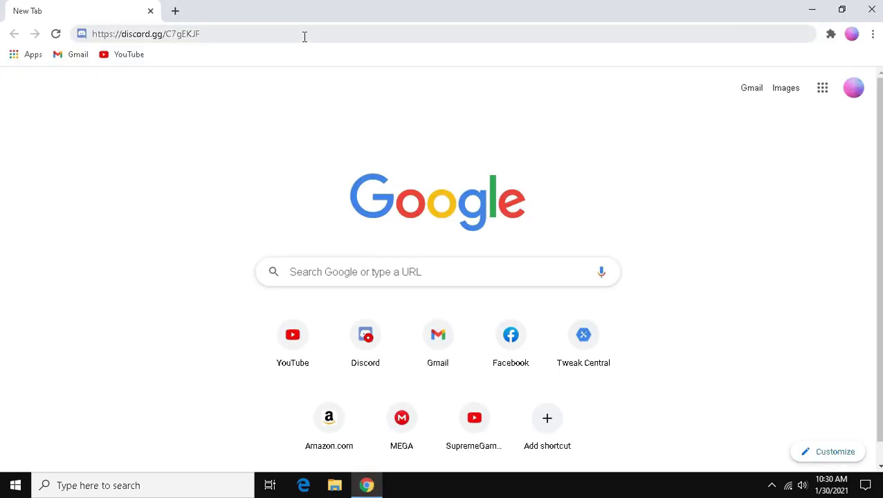
pyautogui.doubleClick(303, 34)
pyautogui.press('Return')
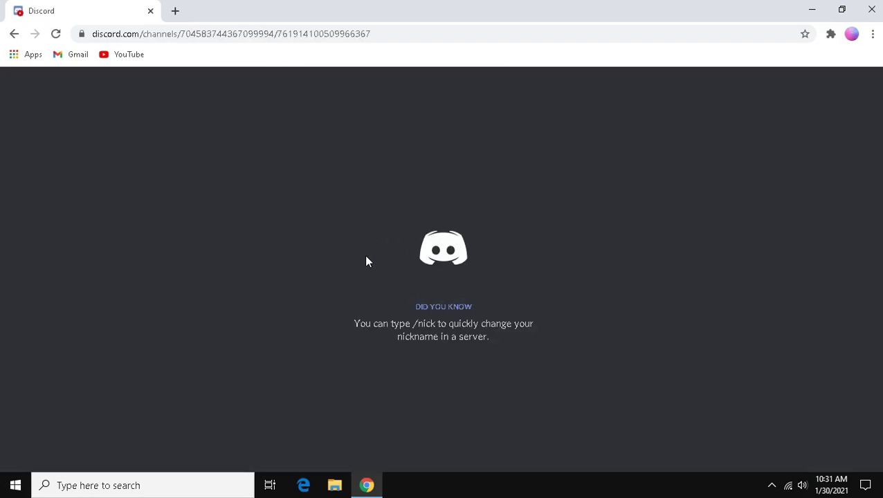
# Read through #phoneix-os-requirements, then go to the #download-links channel
pyautogui.scroll(-3, 113, 321)
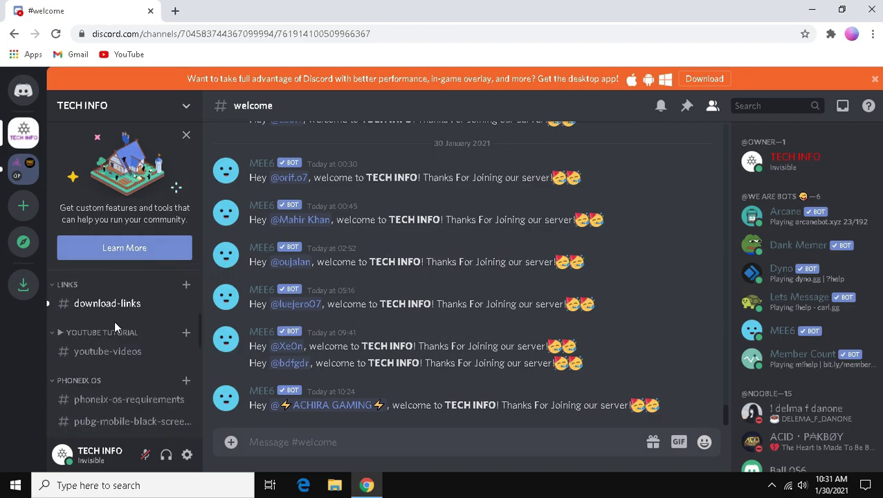
pyautogui.click(123, 403)
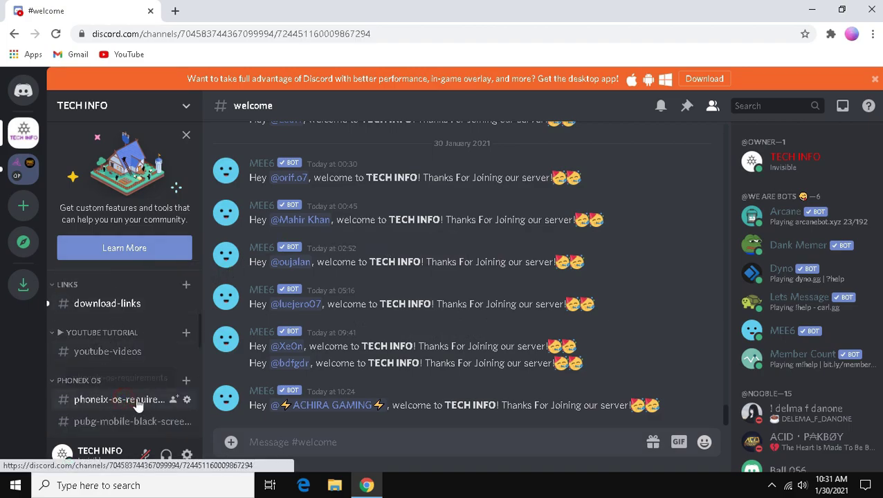
pyautogui.scroll(10, 428, 309)
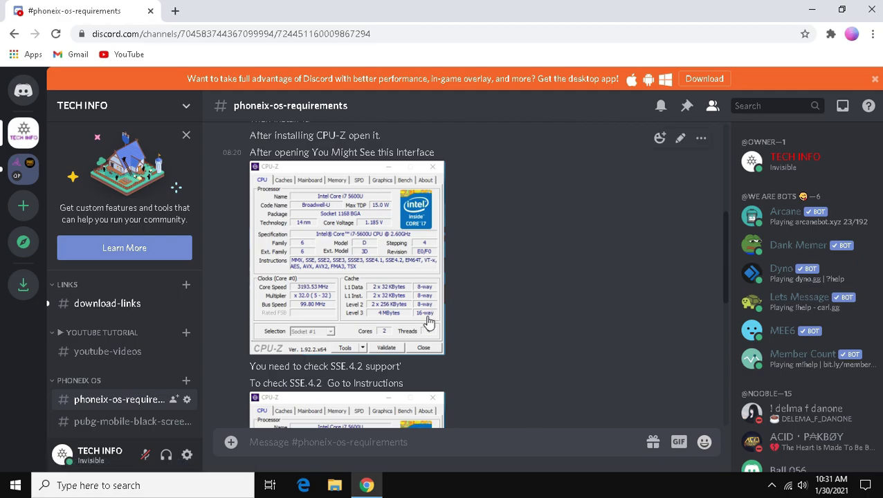
pyautogui.scroll(-5, 429, 307)
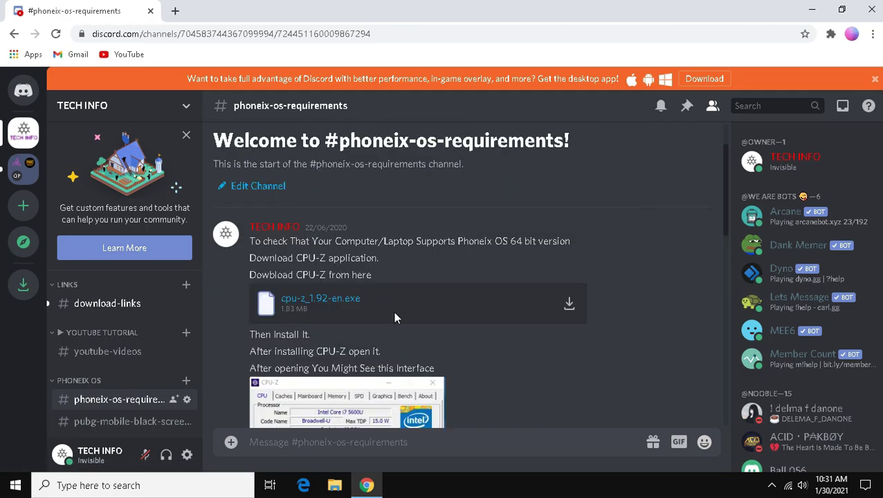
pyautogui.scroll(-5, 526, 305)
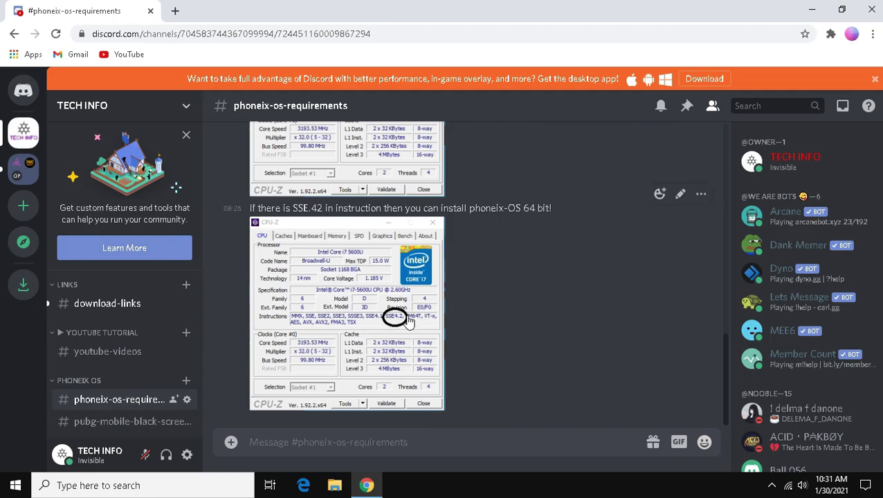
pyautogui.scroll(3, 507, 312)
pyautogui.scroll(-3, 508, 309)
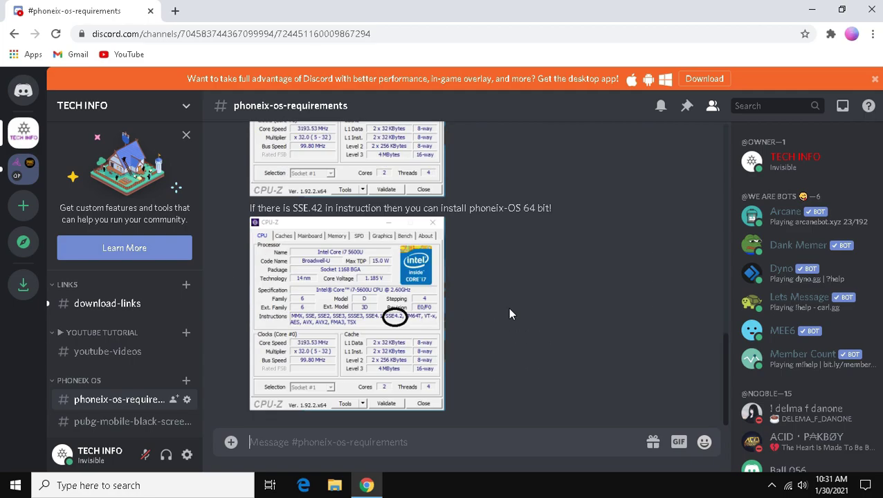
pyautogui.click(95, 305)
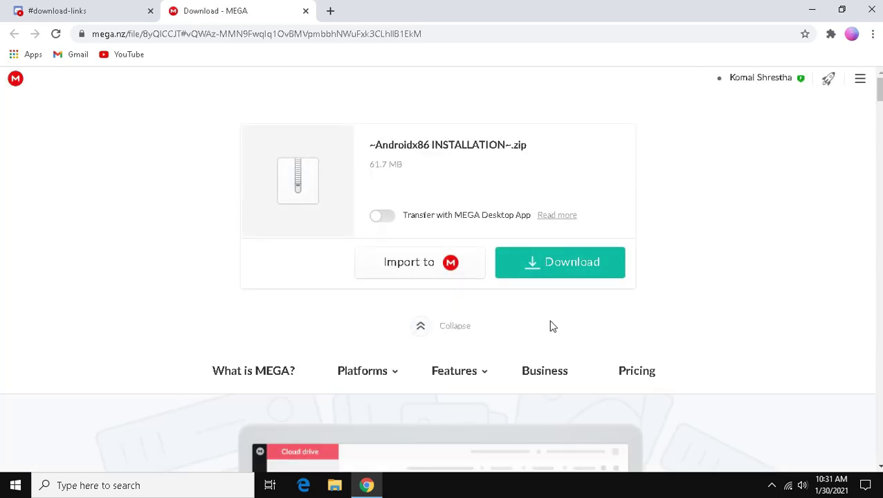
# Download ~Androidx86 INSTALLATION~.zip (61.7 MB) from the MEGA page
pyautogui.click(579, 271)
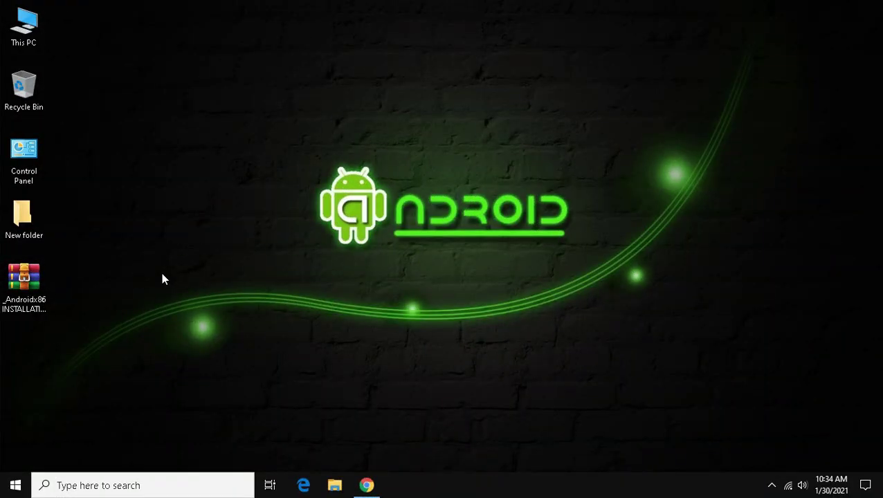
# Extract the zip to '_Androidx86 INSTALLATION_' and open its ~Androidx86 INSTALLATION~ subfolder
pyautogui.rightClick(38, 272)
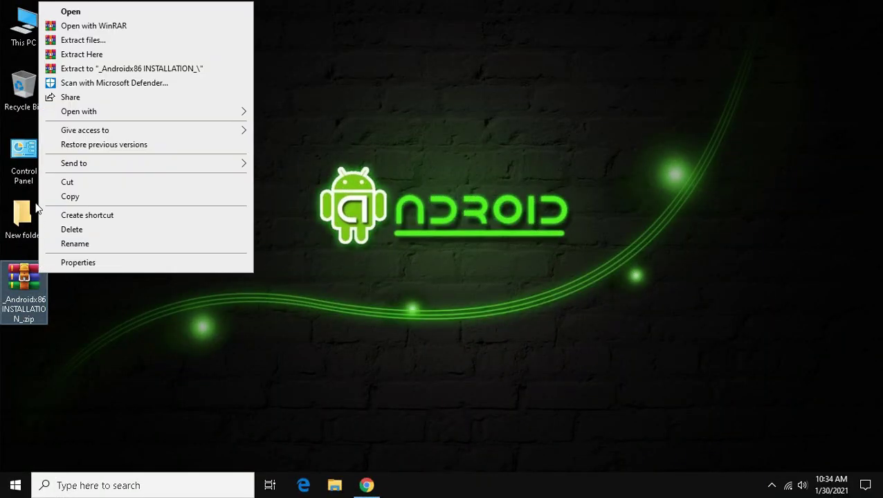
pyautogui.click(147, 68)
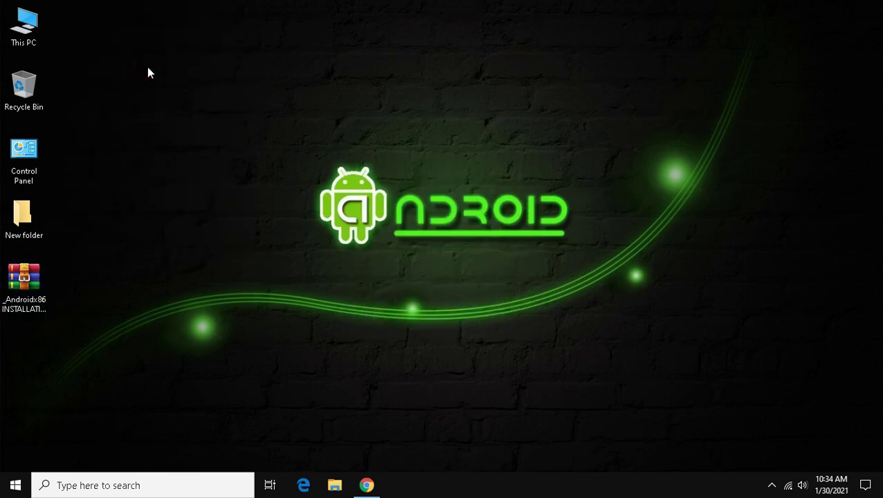
pyautogui.click(193, 177)
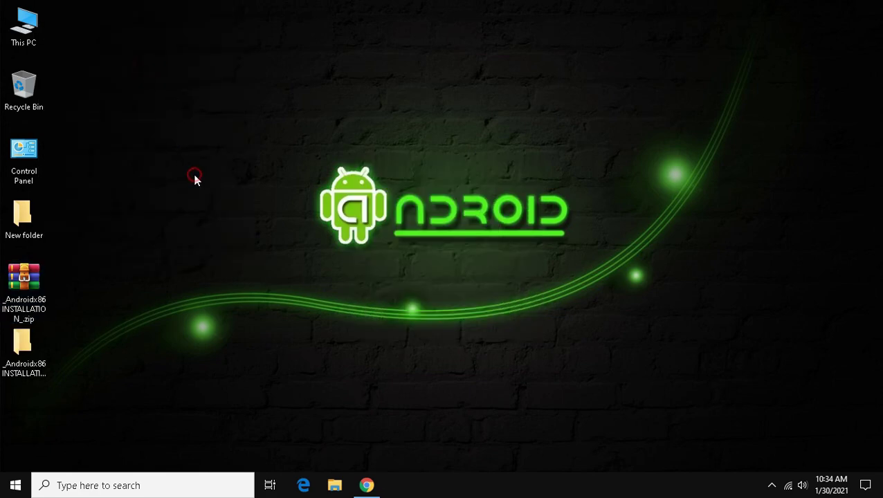
pyautogui.doubleClick(28, 342)
pyautogui.doubleClick(233, 146)
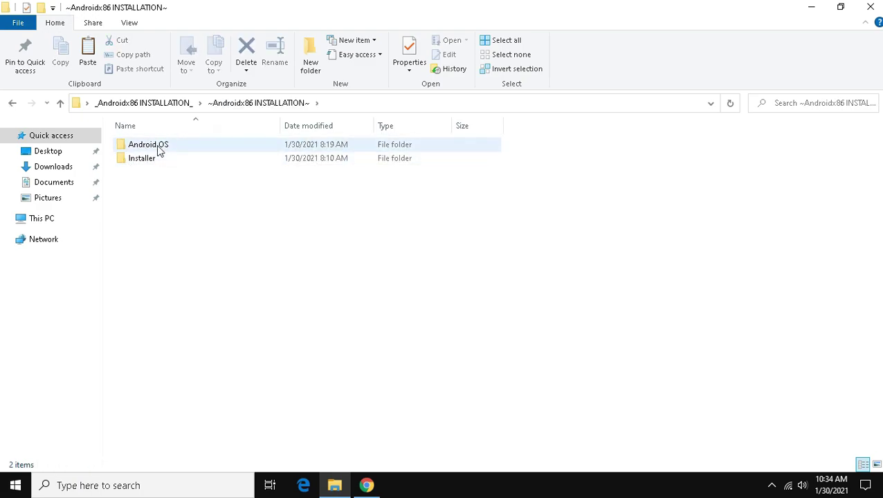
# Open Links.txt from the Android OS folder in a maximized Notepad
pyautogui.doubleClick(155, 144)
pyautogui.click(166, 145)
pyautogui.doubleClick(166, 145)
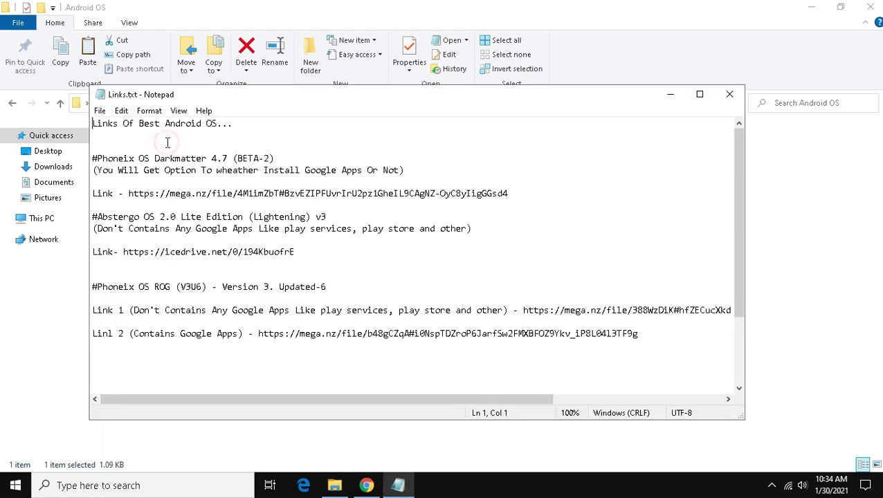
pyautogui.click(700, 92)
# Review the links and copy the Phoenix OS ROG Link 1 URL (without Google Apps)
pyautogui.moveTo(2, 69); pyautogui.dragTo(193, 67)
pyautogui.click(207, 66)
pyautogui.click(6, 81)
pyautogui.moveTo(6, 81); pyautogui.dragTo(327, 74)
pyautogui.click(329, 78)
pyautogui.moveTo(36, 103); pyautogui.dragTo(440, 103)
pyautogui.click(440, 104)
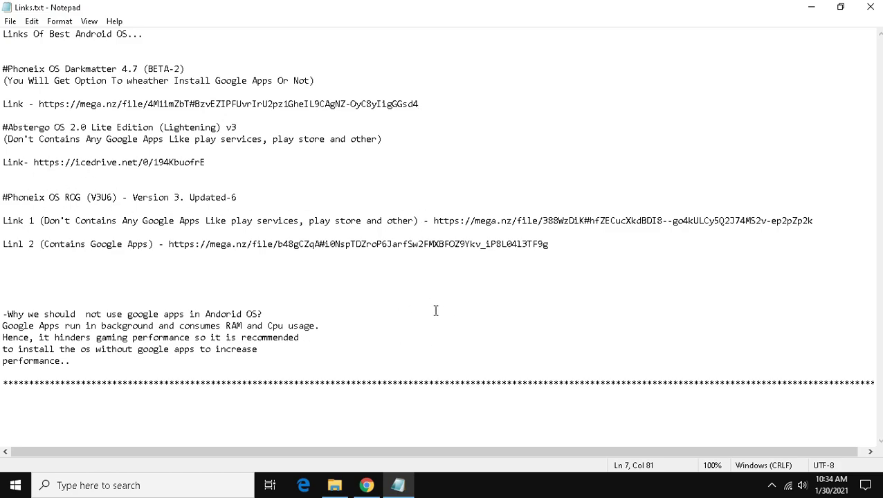
pyautogui.click(273, 153)
pyautogui.moveTo(433, 221); pyautogui.dragTo(816, 220)
pyautogui.rightClick(766, 221)
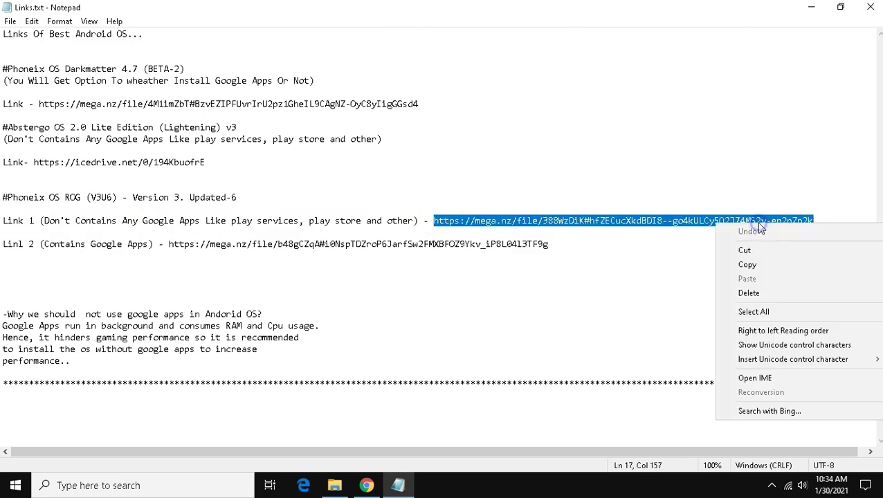
pyautogui.click(755, 262)
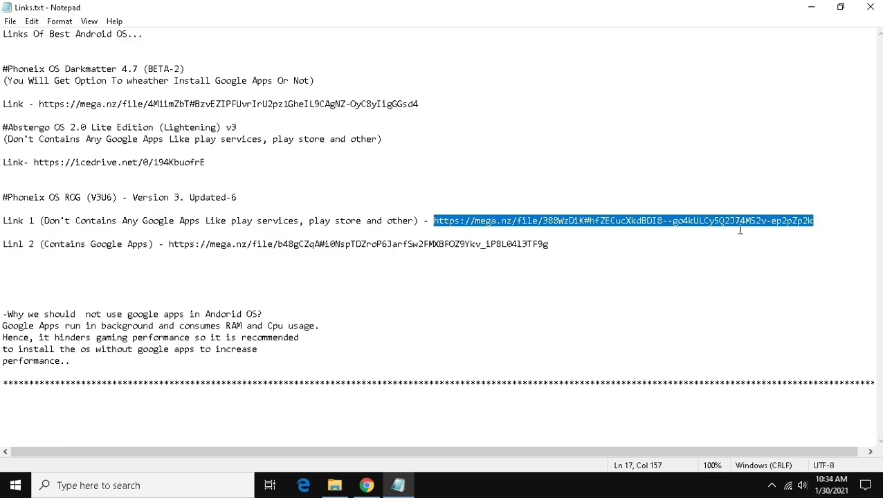
# Open the copied ROG link in a new Chrome tab and download the 650.2 MB POSROG archive
pyautogui.click(811, 7)
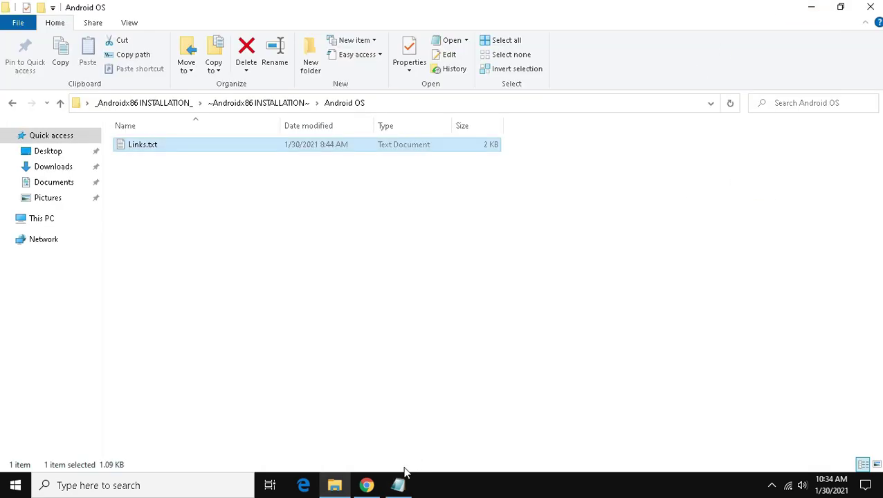
pyautogui.click(367, 485)
pyautogui.hotkey('ctrl', 'v')
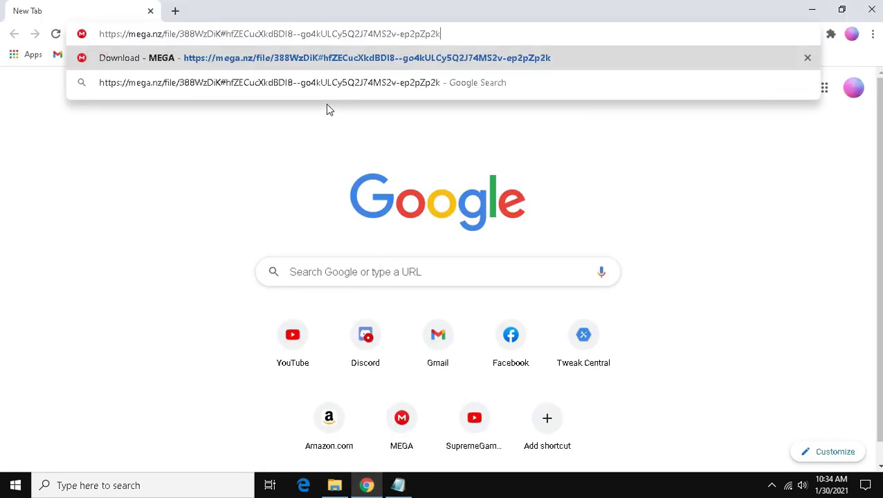
pyautogui.press('Return')
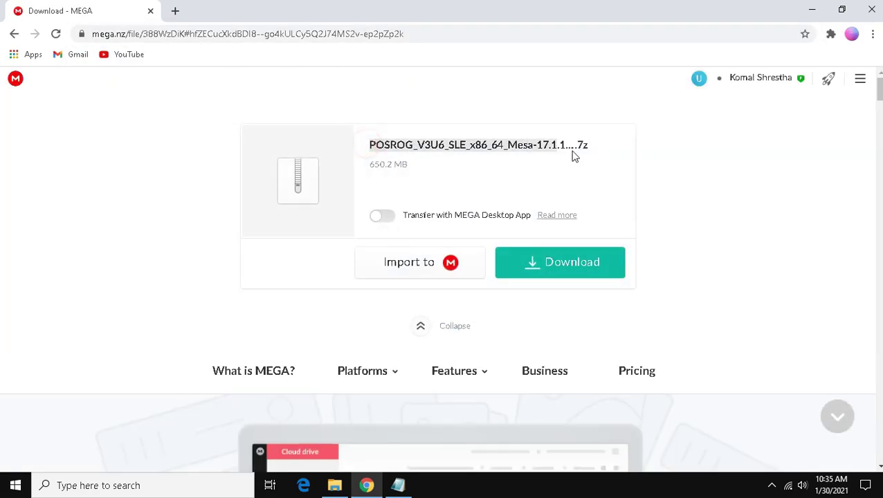
pyautogui.click(589, 256)
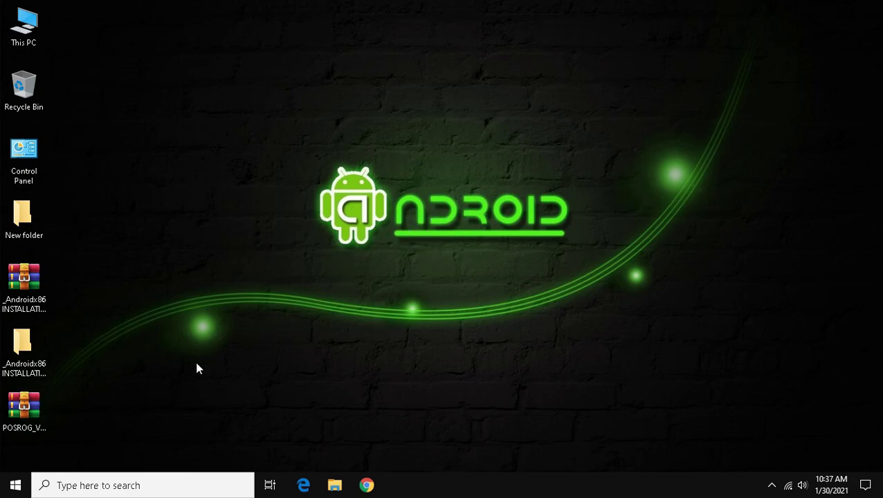
# Extract the POSROG archive to its own desktop folder and open it
pyautogui.click(23, 408)
pyautogui.rightClick(27, 407)
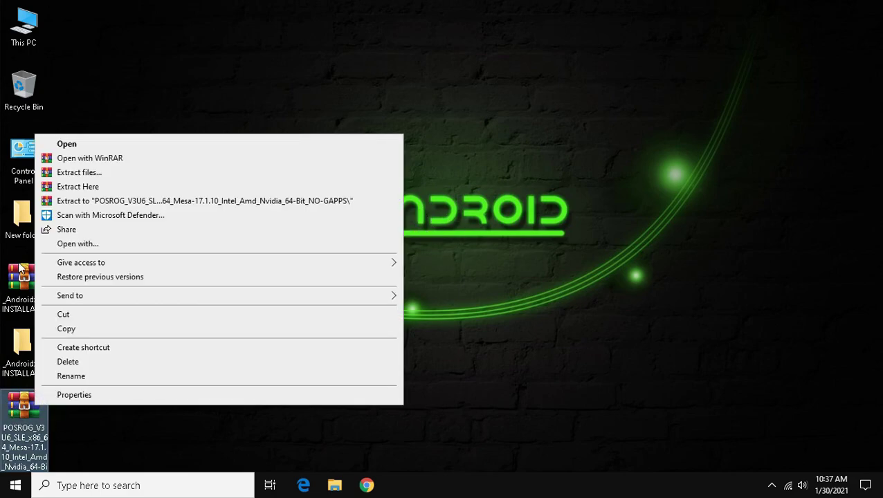
pyautogui.click(135, 200)
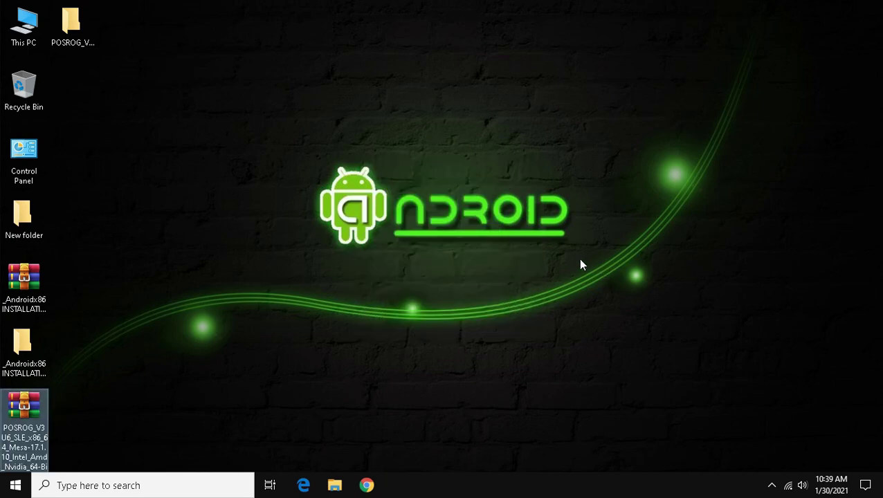
pyautogui.click(552, 252)
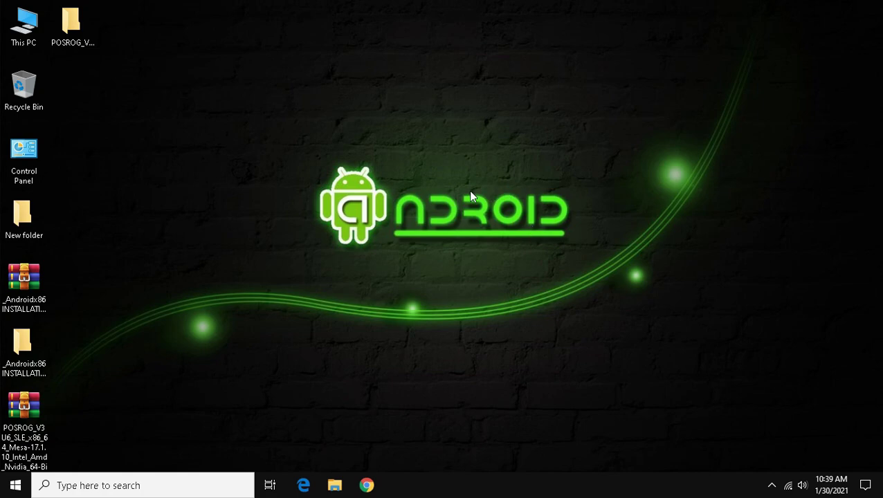
pyautogui.doubleClick(89, 43)
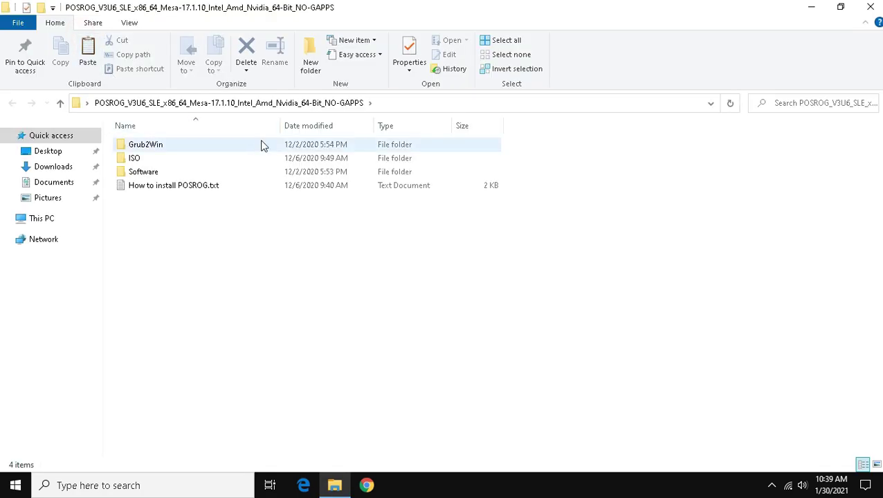
# Move POSROG V3U6 SLE.iso from the ISO folder onto the desktop, below the POSROG folder
pyautogui.doubleClick(142, 157)
pyautogui.click(142, 158)
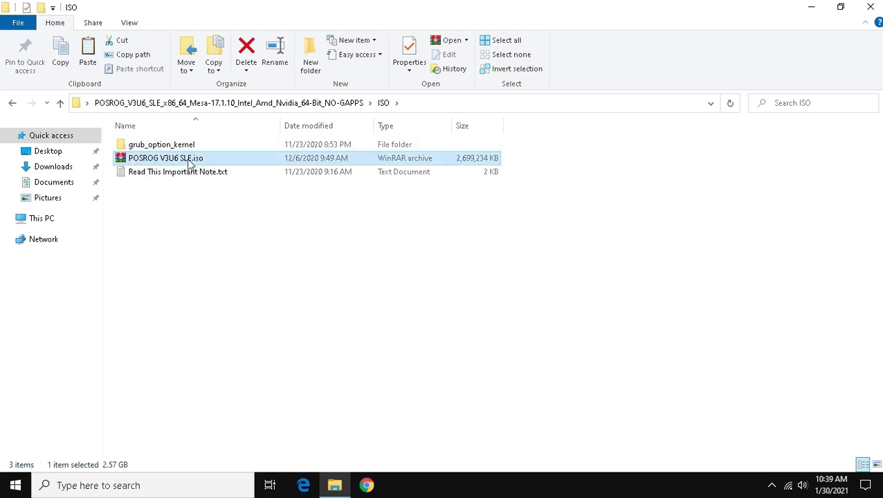
pyautogui.rightClick(419, 158)
pyautogui.click(436, 380)
pyautogui.click(811, 7)
pyautogui.rightClick(186, 115)
pyautogui.click(221, 173)
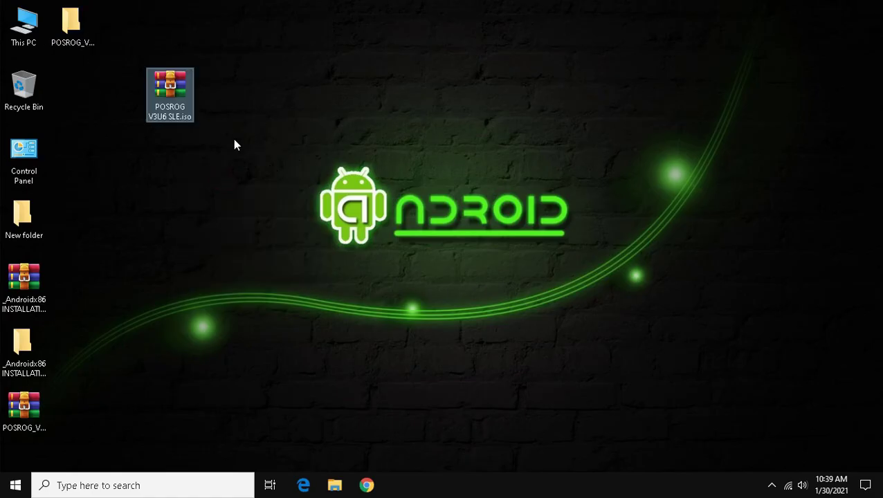
pyautogui.moveTo(167, 98); pyautogui.dragTo(90, 86)
pyautogui.click(81, 40)
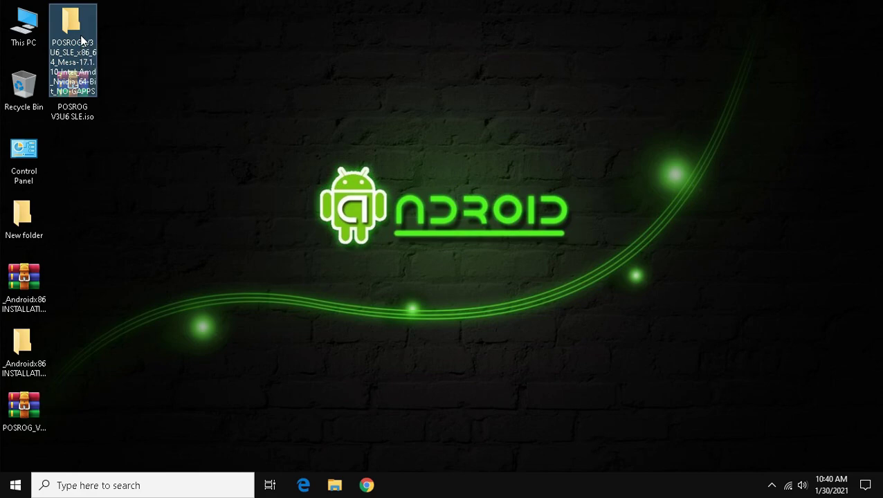
# Delete the extracted POSROG folder and launch Disk Management with diskmgmt.msc
pyautogui.press('Delete')
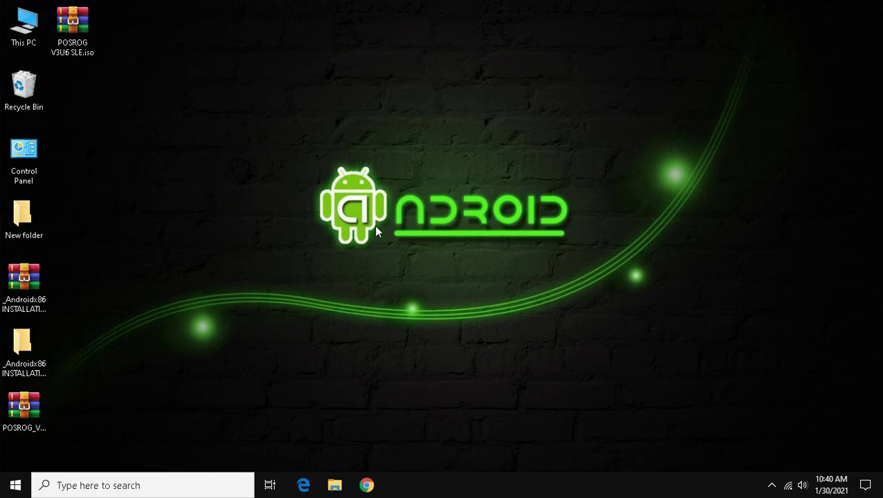
pyautogui.press('super+r')
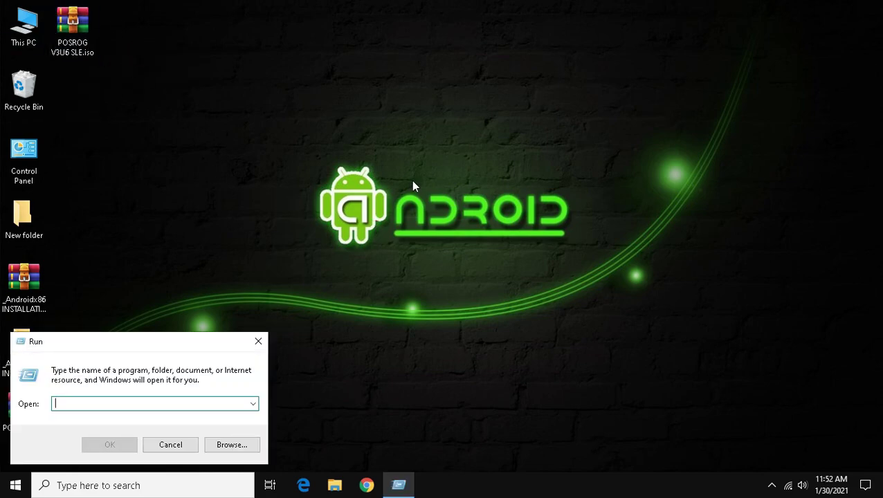
pyautogui.write('dis')
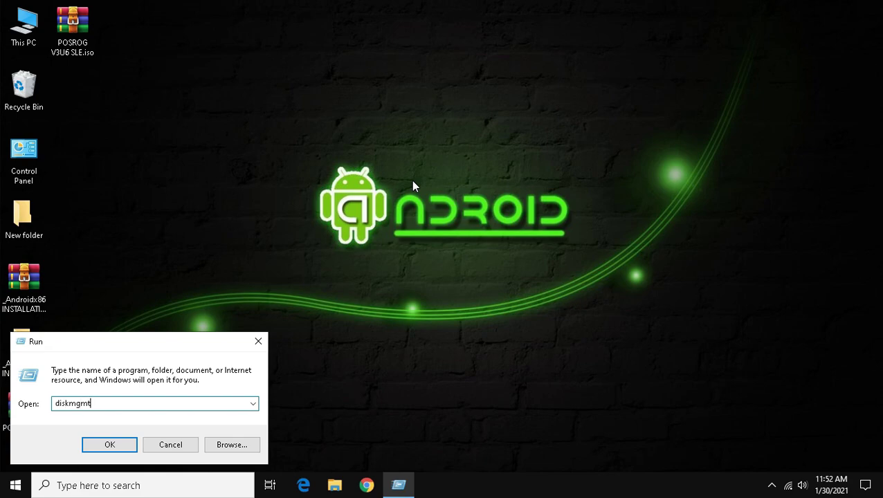
pyautogui.write('kmgmt.msc')
pyautogui.press('Return')
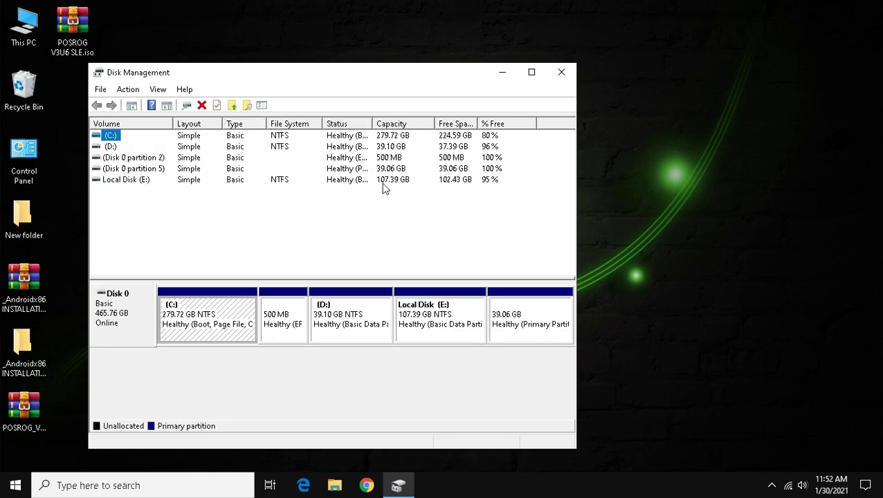
# Shrink C: by 30000 MB, leaving 29.30 GB unallocated, then close Disk Management
pyautogui.click(532, 72)
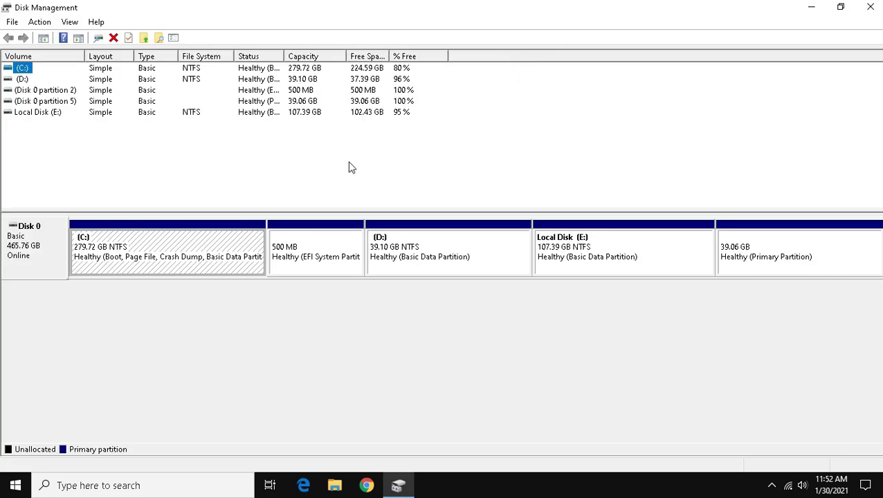
pyautogui.click(208, 237)
pyautogui.rightClick(163, 249)
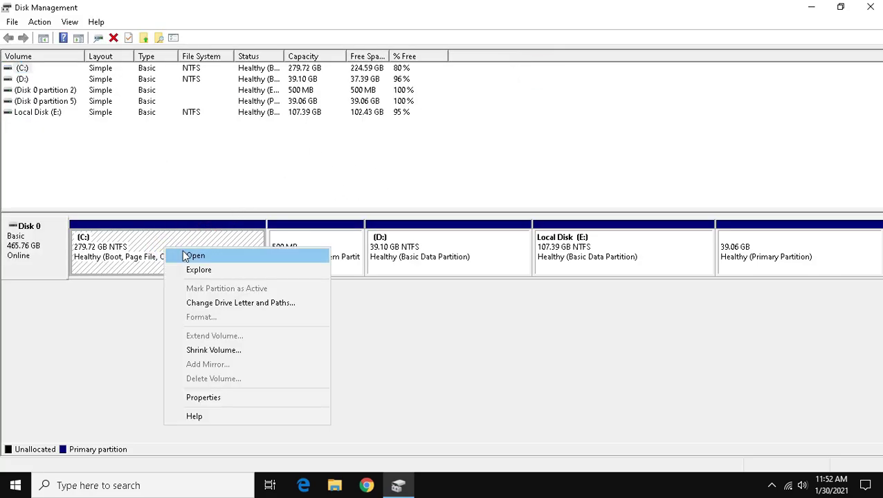
pyautogui.click(207, 350)
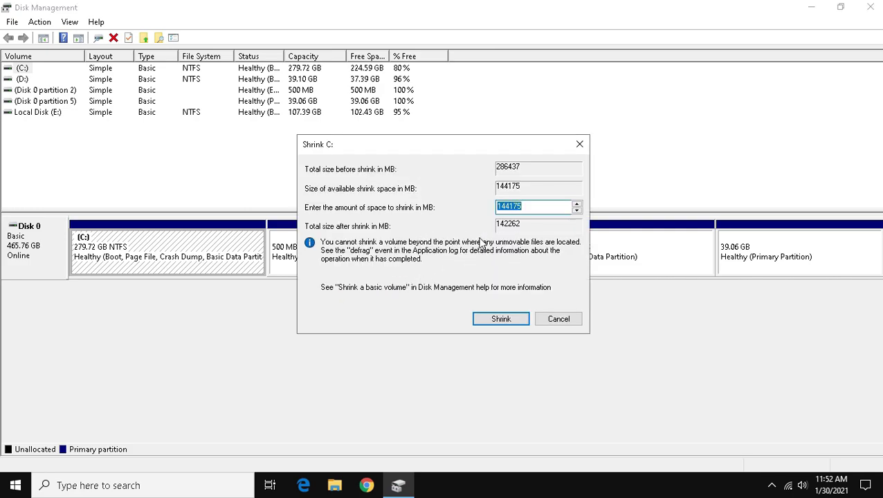
pyautogui.write('30000')
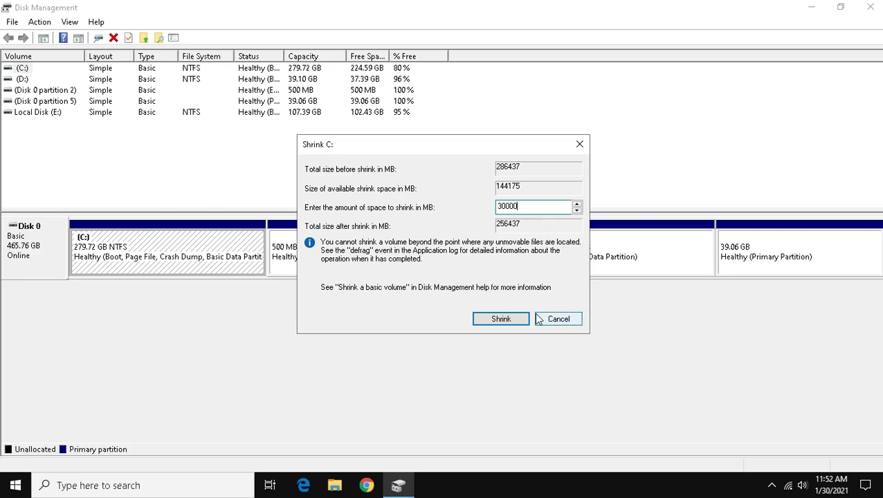
pyautogui.click(528, 319)
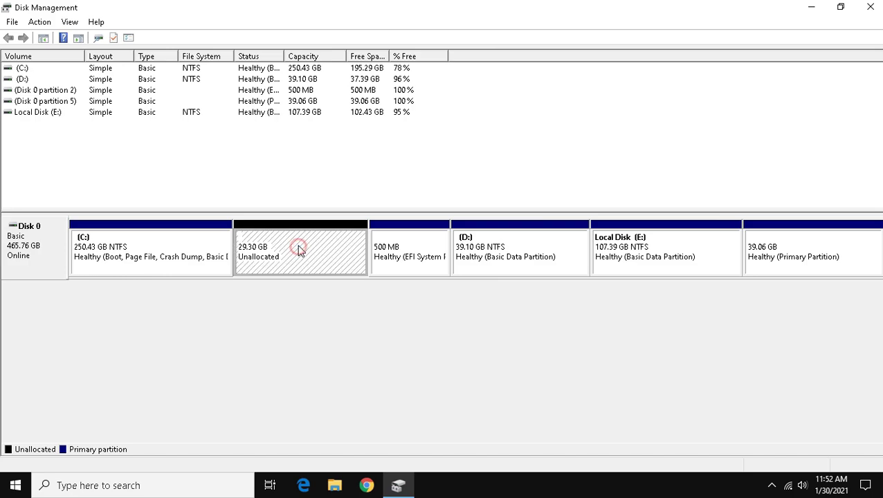
pyautogui.click(873, 7)
pyautogui.rightClick(473, 170)
# Go to the Installer folder and run Advanced_Android-x86_Installer_v1.7 as administrator
pyautogui.click(456, 158)
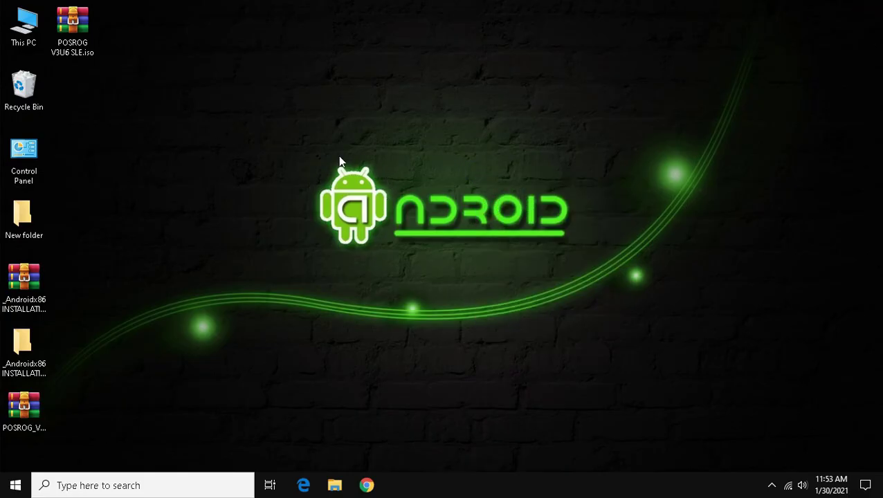
pyautogui.doubleClick(28, 342)
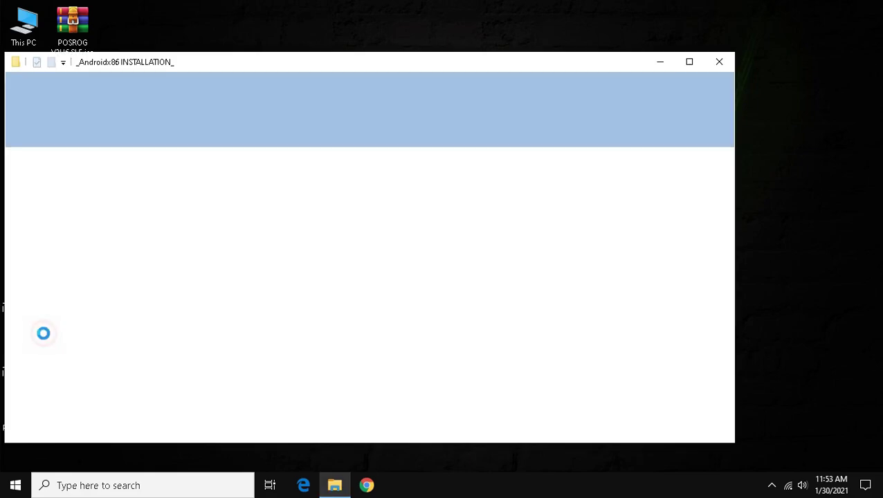
pyautogui.click(314, 200)
pyautogui.doubleClick(314, 200)
pyautogui.doubleClick(322, 216)
pyautogui.doubleClick(316, 202)
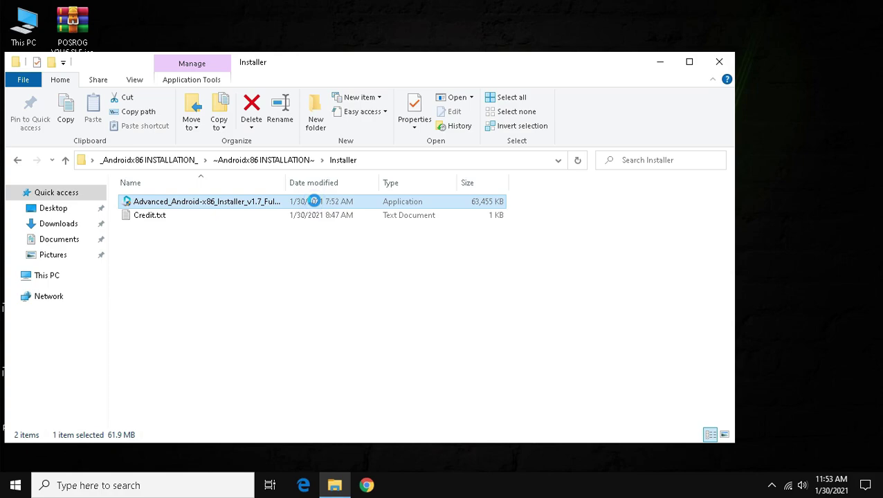
pyautogui.rightClick(314, 202)
pyautogui.click(340, 183)
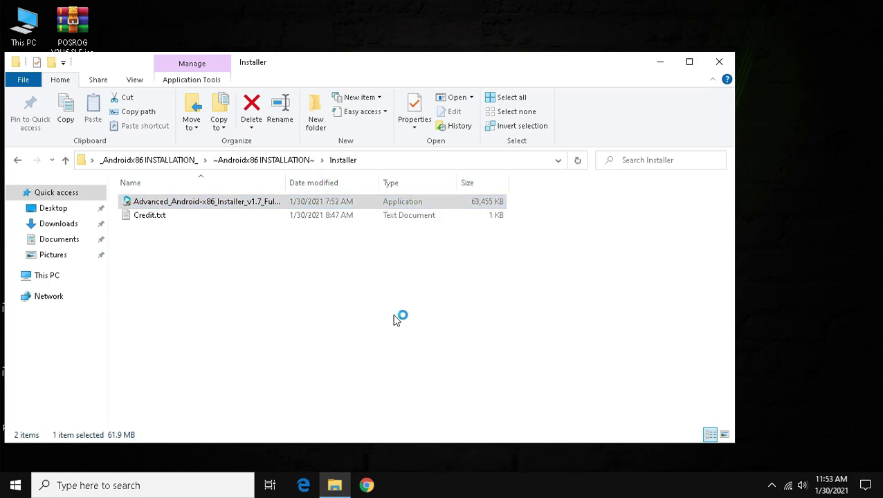
# Get past the installer's Welcome page and Attention prompt, then pick POSROG V3U6 SLE.iso from the Desktop
pyautogui.click(718, 62)
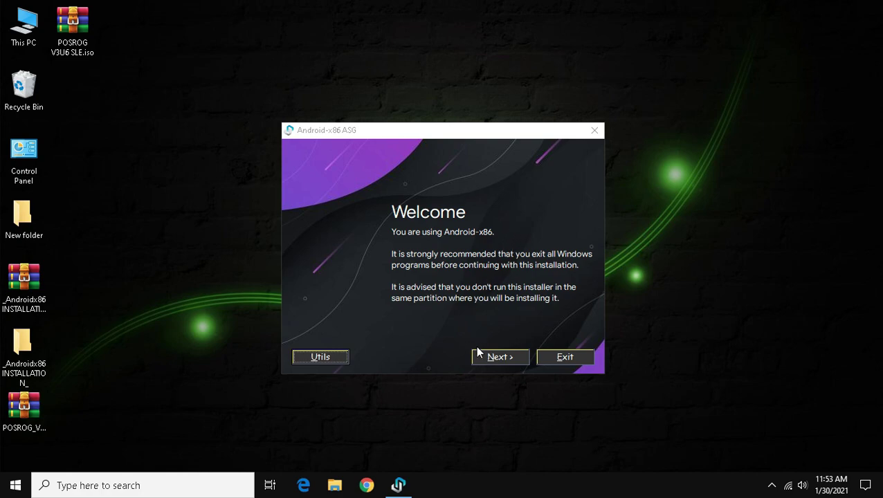
pyautogui.click(490, 356)
pyautogui.click(475, 283)
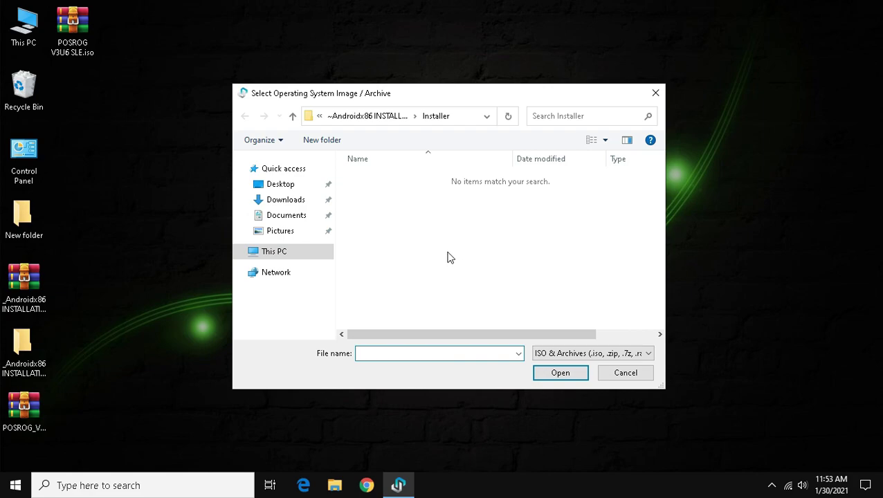
pyautogui.click(274, 185)
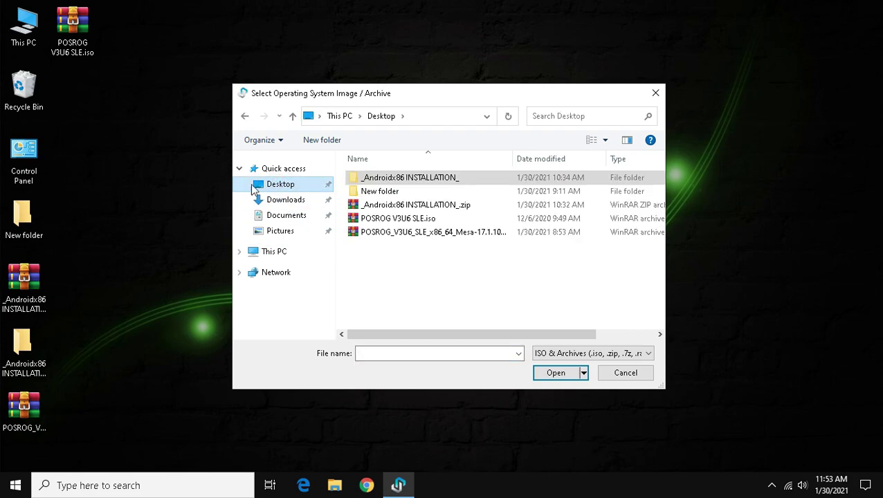
pyautogui.click(94, 51)
# Load POSROG V3U6 SLE.iso as the OS image and continue to configuration
pyautogui.click(379, 220)
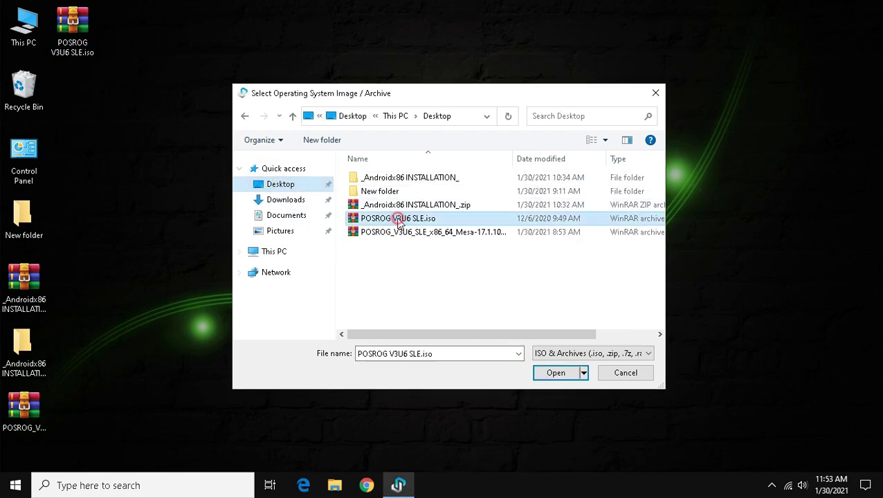
pyautogui.click(556, 374)
pyautogui.click(491, 356)
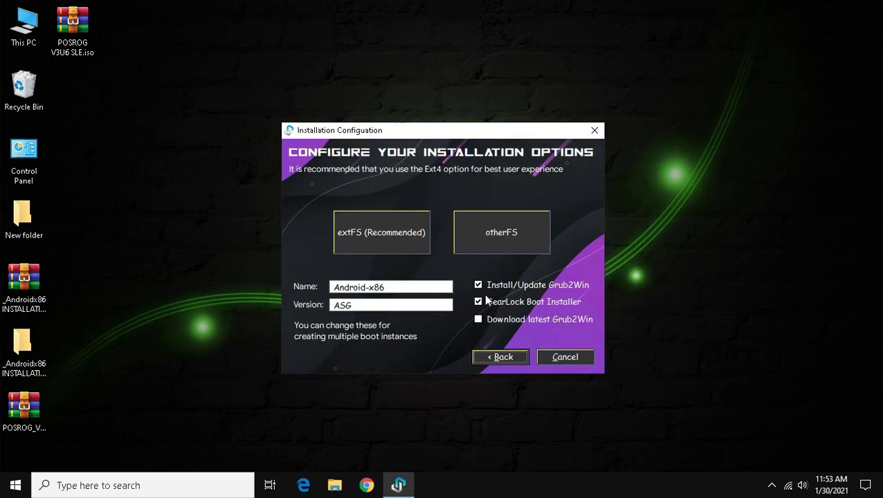
# Disable GearLock, set name 'Phoneix OS -ROG' and version V3U6, and choose extFS (Recommended)
pyautogui.click(478, 302)
pyautogui.moveTo(400, 287); pyautogui.dragTo(195, 278)
pyautogui.write('Phone')
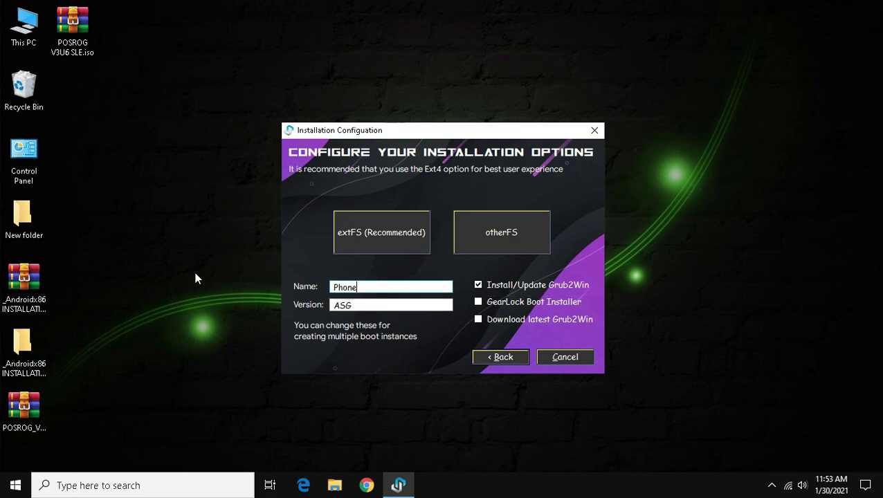
pyautogui.write('ix OS -ROG')
pyautogui.moveTo(395, 305); pyautogui.dragTo(315, 307)
pyautogui.press('BackSpace')
pyautogui.write('V3U6')
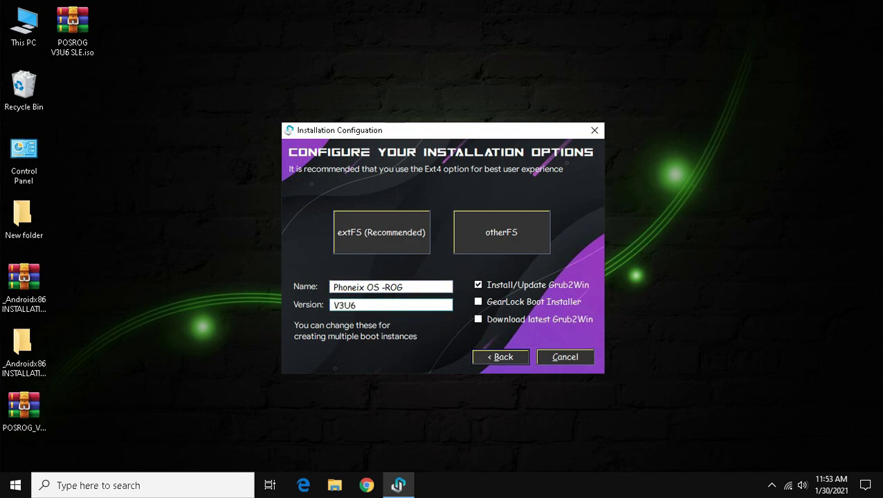
pyautogui.click(390, 237)
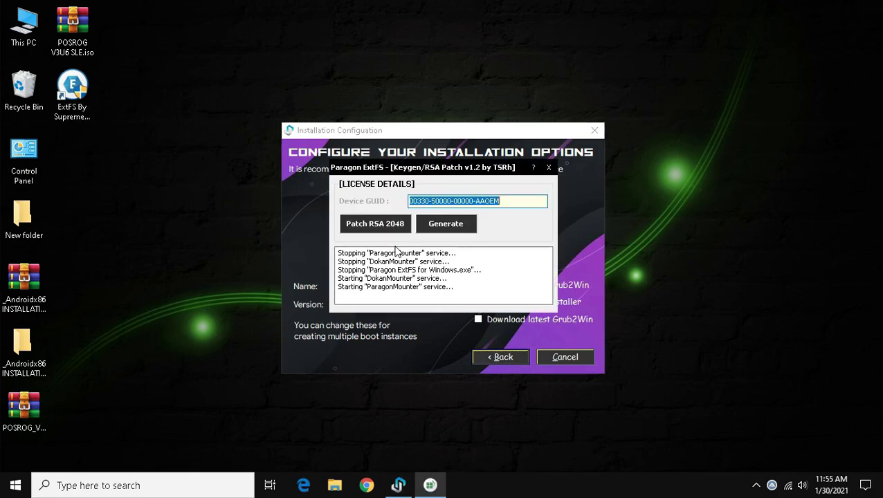
# Advance to the Partition Wizard and launch DiskGenius from the Partition Tool
pyautogui.click(398, 246)
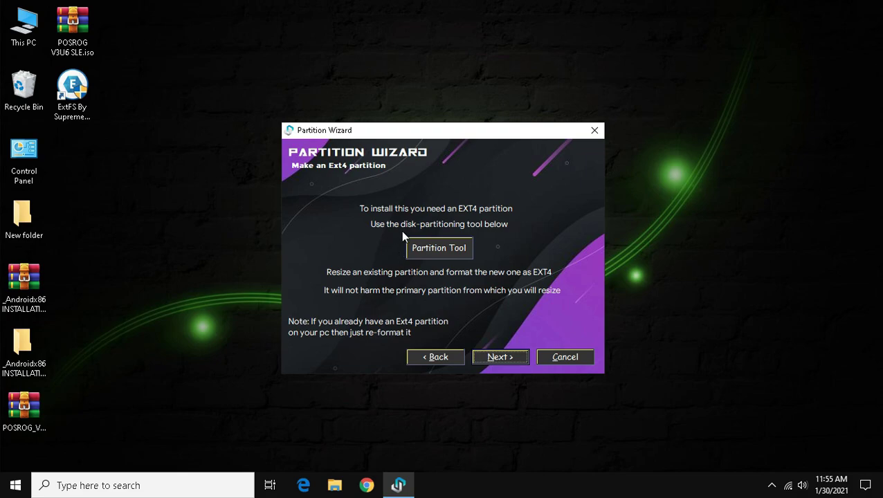
pyautogui.click(449, 247)
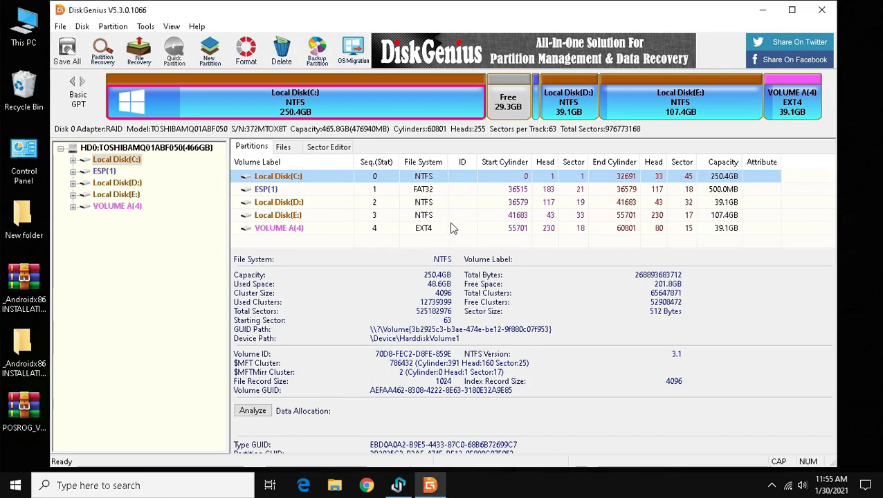
# Create a new partition in the 29.3 GB free space, labelled 'Phoneix OS', with Ext4 (Linux Data)
pyautogui.click(509, 101)
pyautogui.rightClick(506, 96)
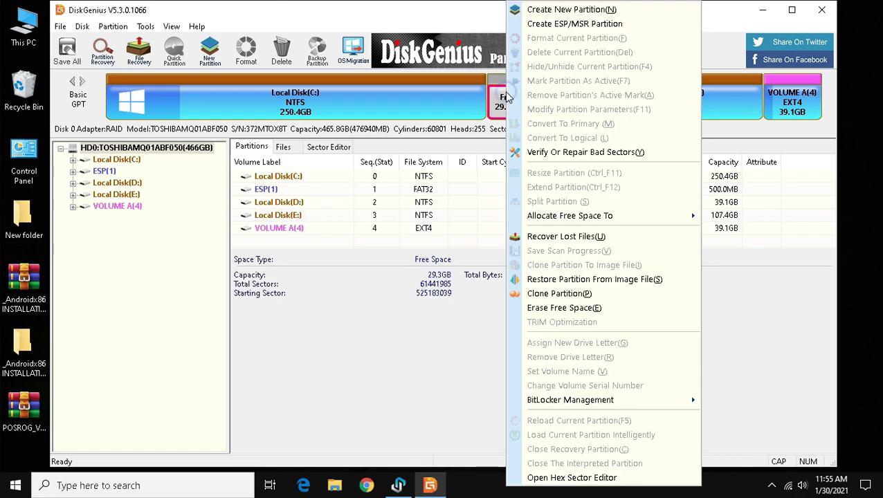
pyautogui.click(536, 10)
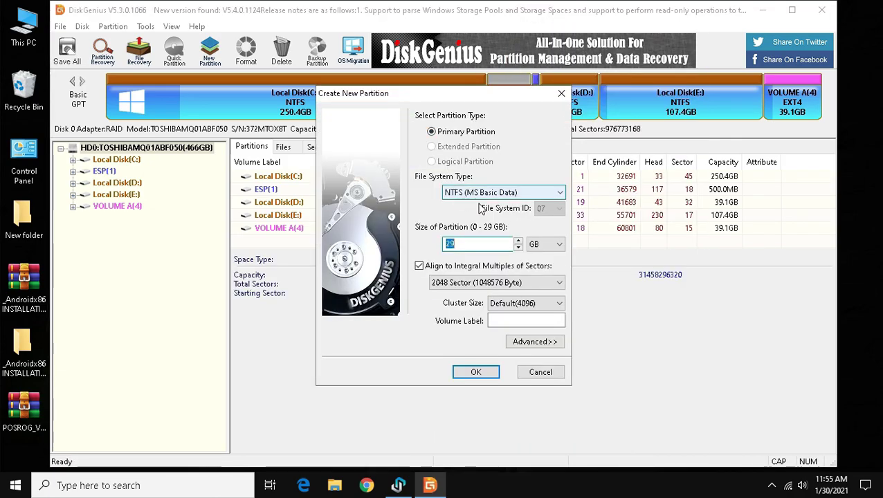
pyautogui.click(509, 320)
pyautogui.write('Phoneix OS -ROG')
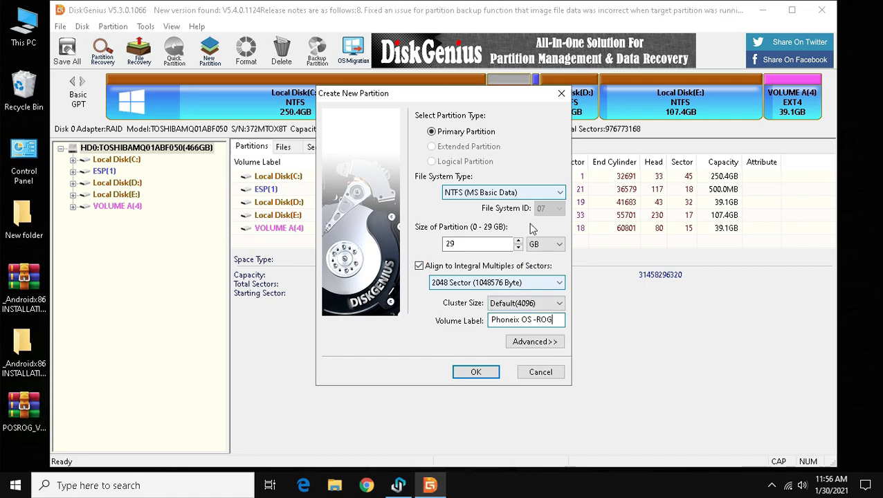
pyautogui.click(529, 194)
pyautogui.click(453, 257)
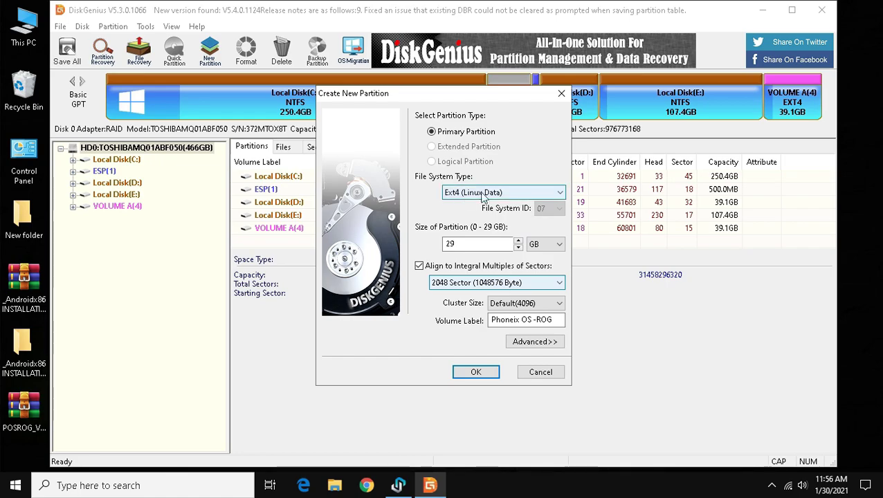
pyautogui.click(476, 372)
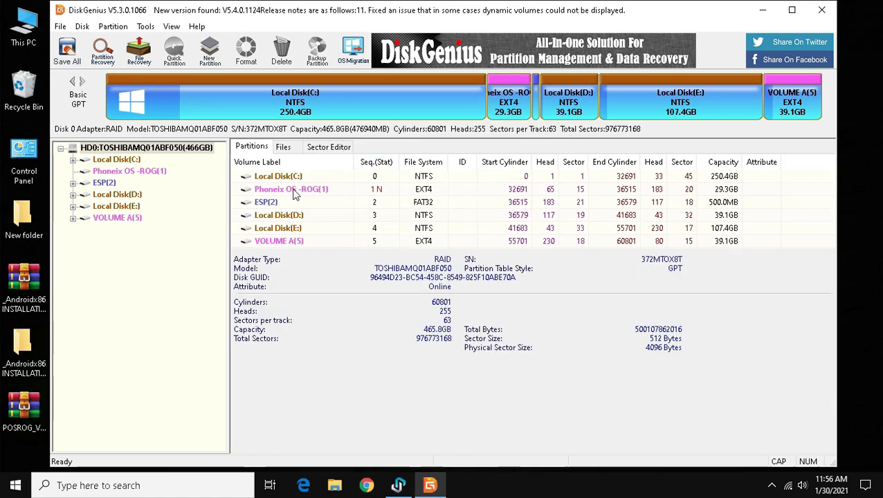
# Save all partition changes to disk and format the new partition
pyautogui.click(73, 50)
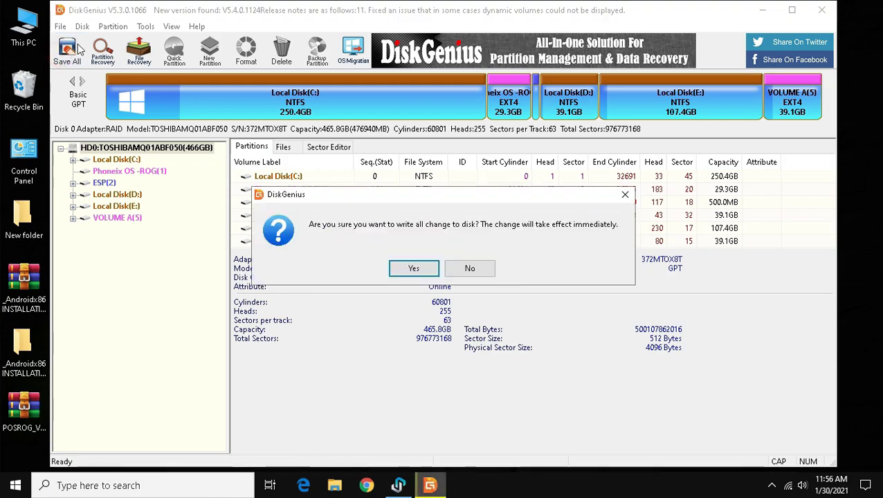
pyautogui.click(412, 269)
pyautogui.click(399, 271)
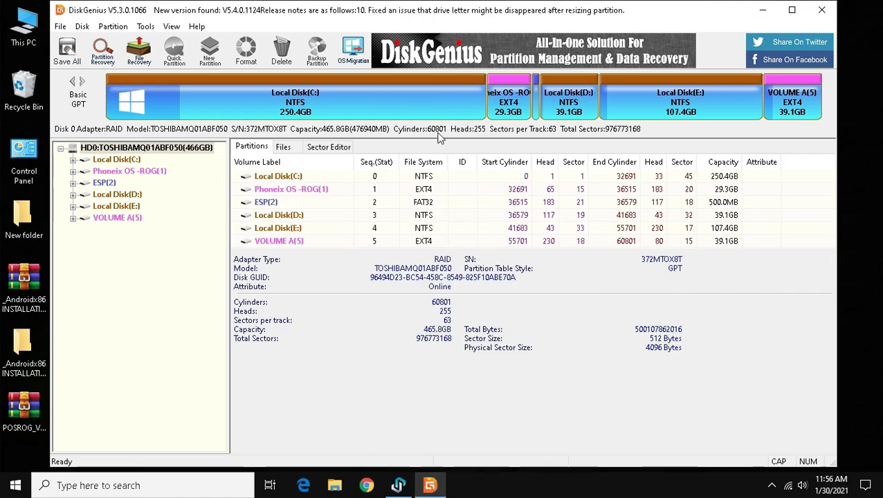
# Back in the installer, select Phoneix OS -ROG (F:) as the install partition and reach the summary
pyautogui.click(829, 11)
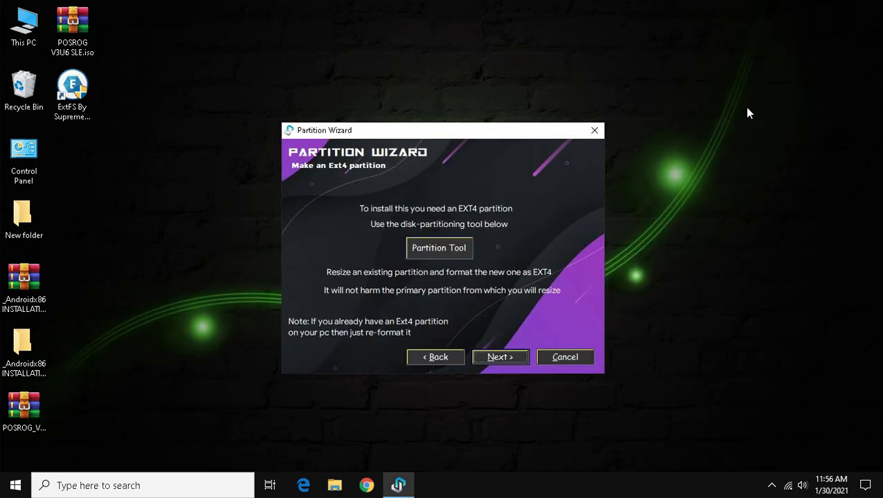
pyautogui.click(499, 354)
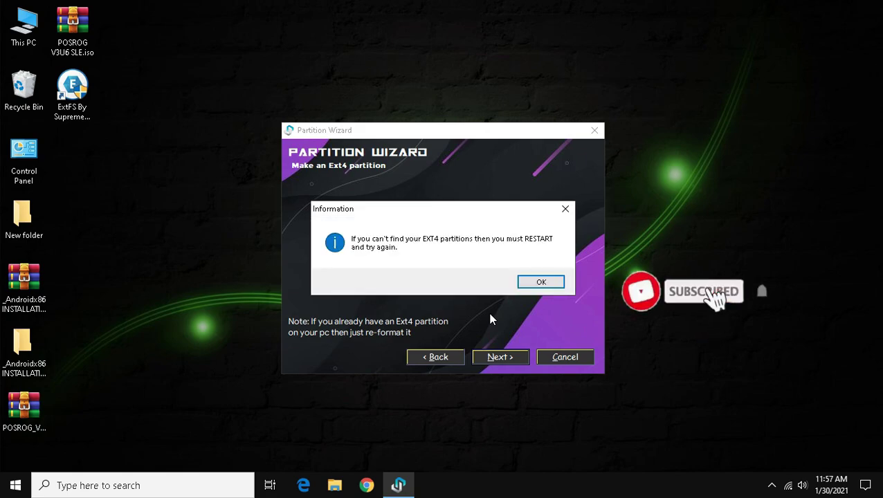
pyautogui.click(533, 283)
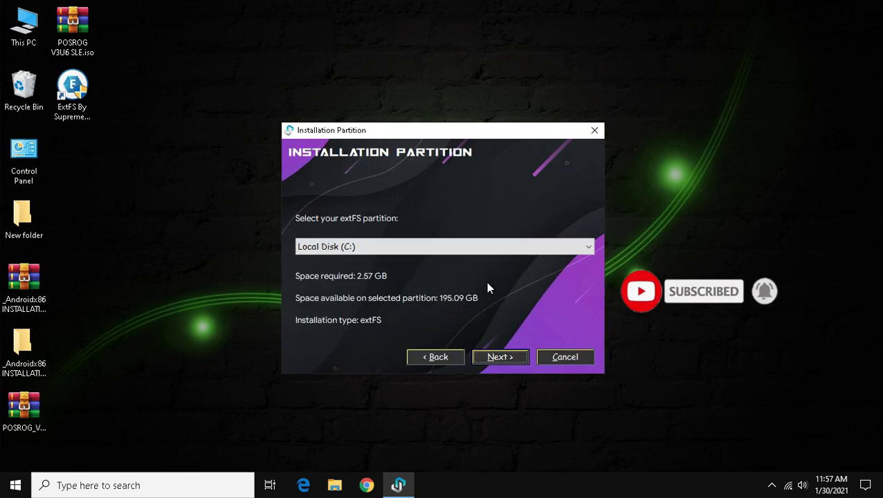
pyautogui.click(569, 247)
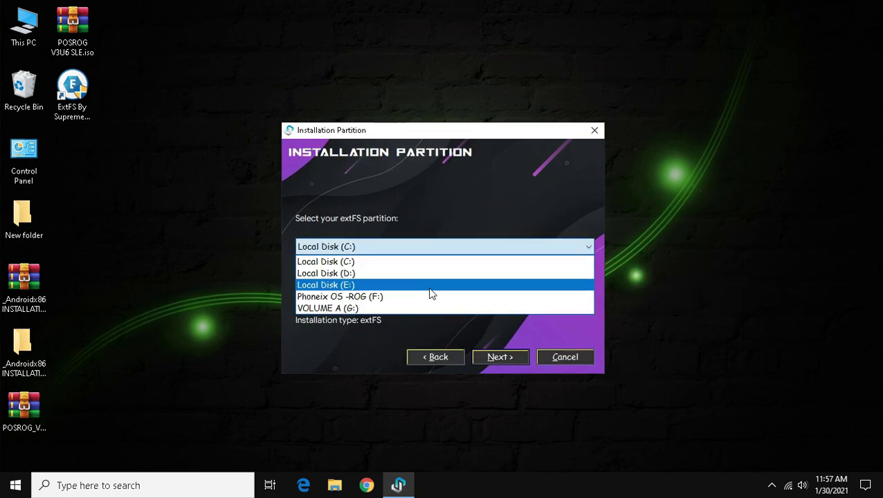
pyautogui.click(337, 297)
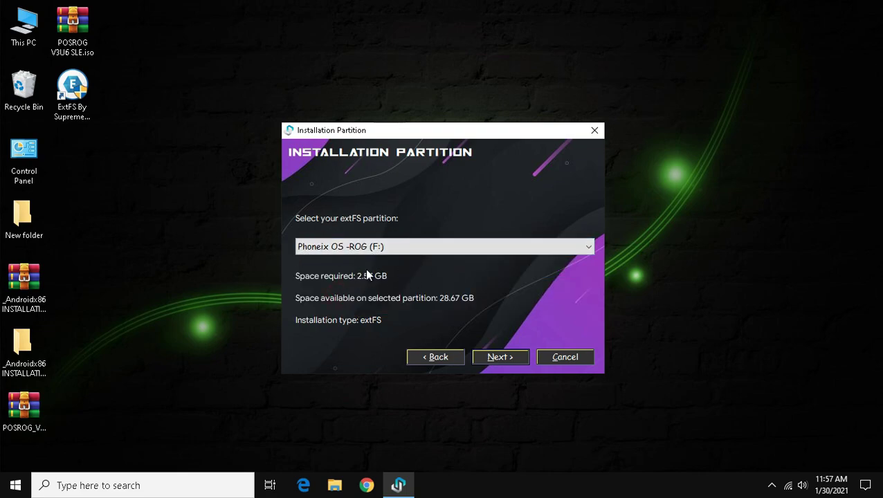
pyautogui.click(500, 360)
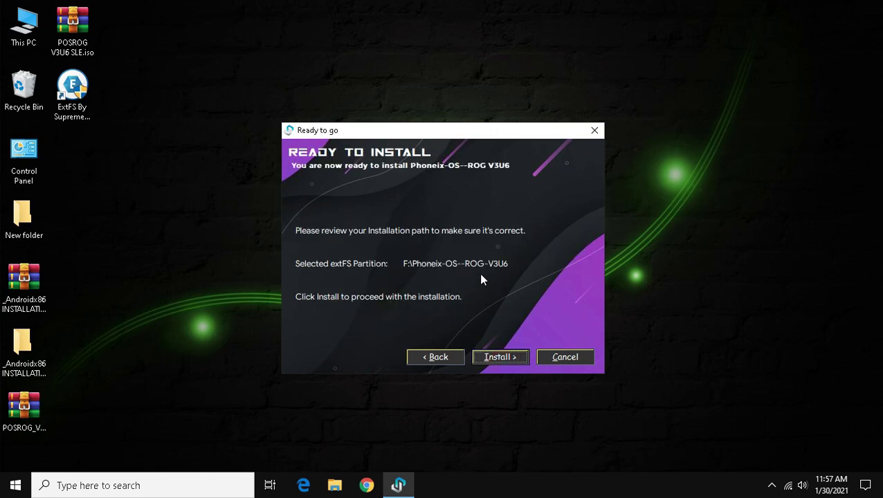
# Install Phoenix-OS--ROG V3U6, accept the Grub2Win setup-complete notice, and finish the installer
pyautogui.click(502, 357)
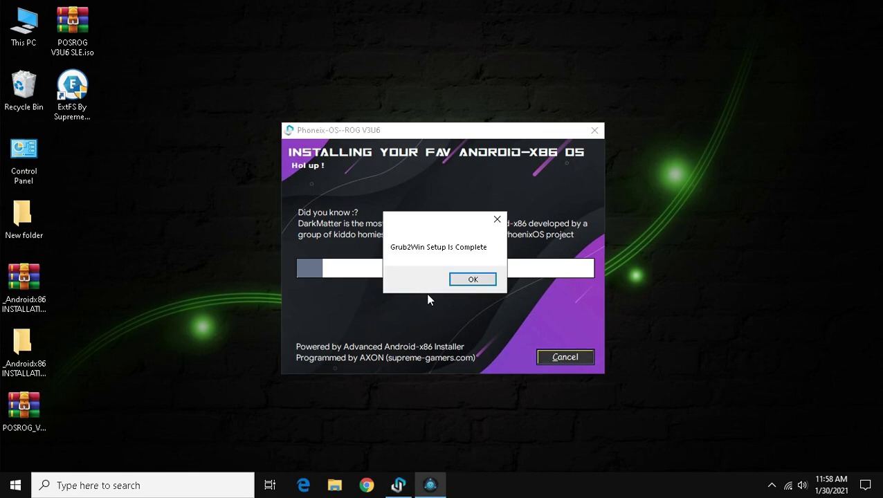
pyautogui.press('Return')
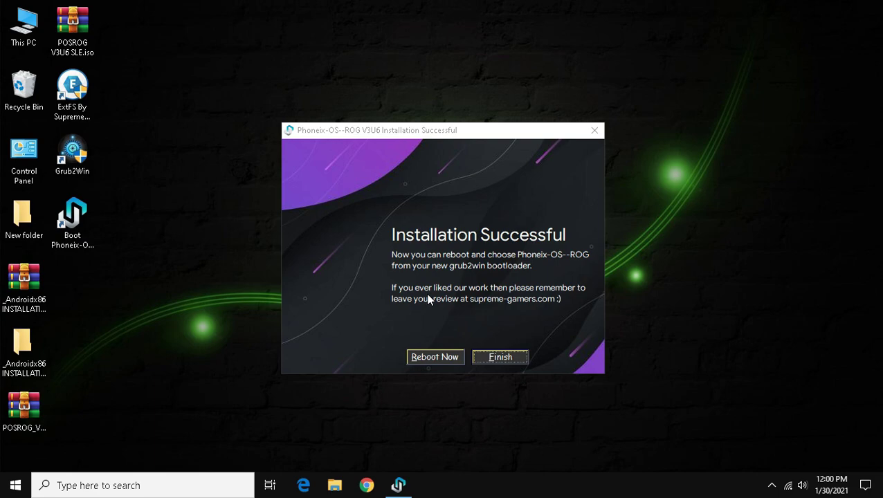
pyautogui.click(503, 356)
pyautogui.click(500, 357)
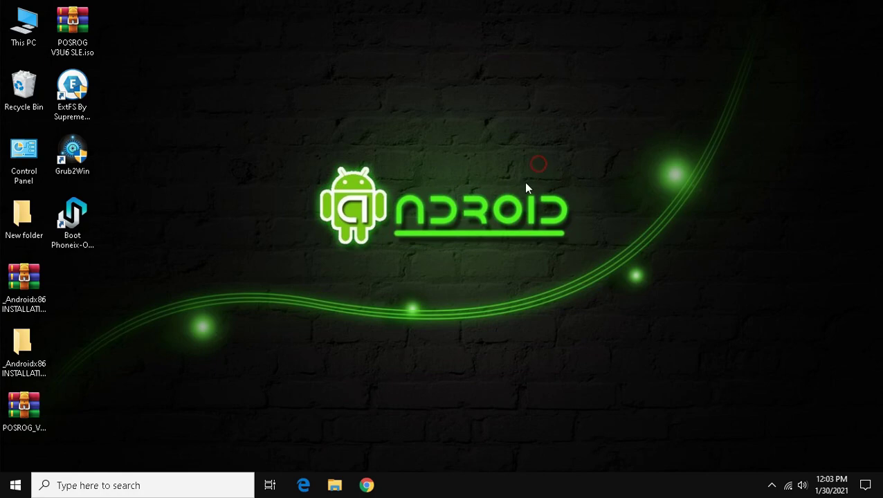
# Download the PUBG Mobile APK from pubgmobile.com in Chrome
pyautogui.click(366, 485)
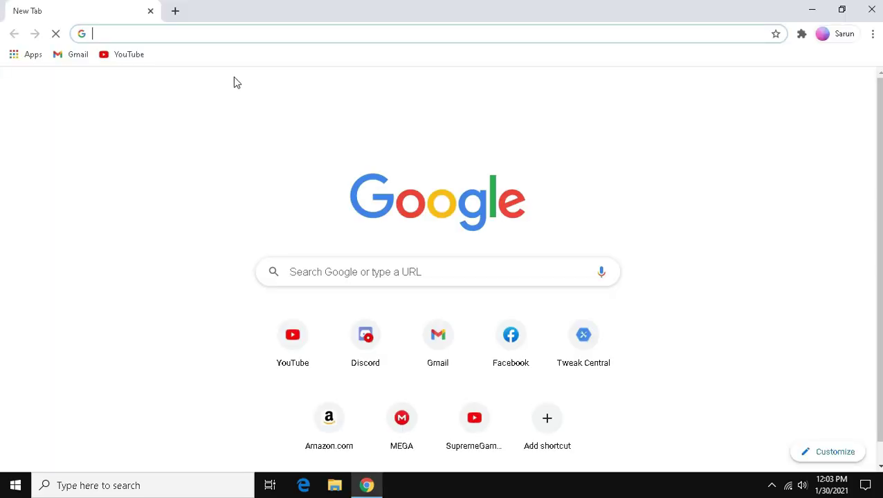
pyautogui.write('pubgmobile.com/en/event/royalepass17/#page1')
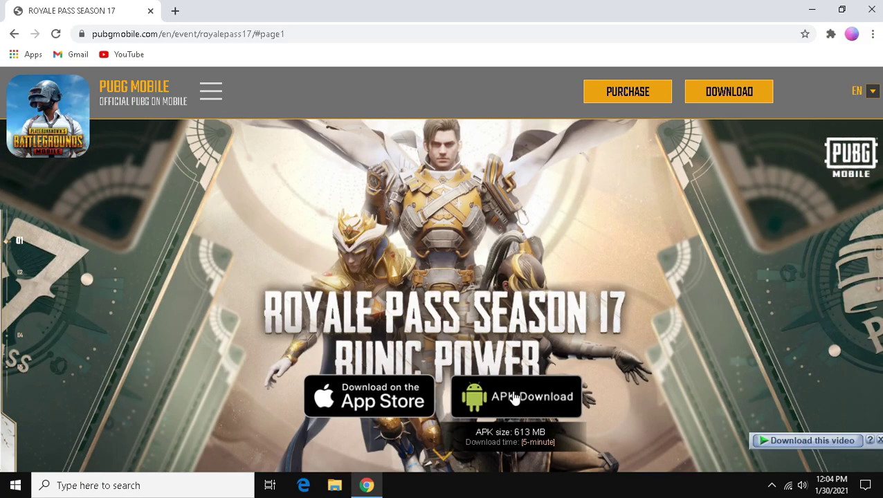
pyautogui.click(524, 397)
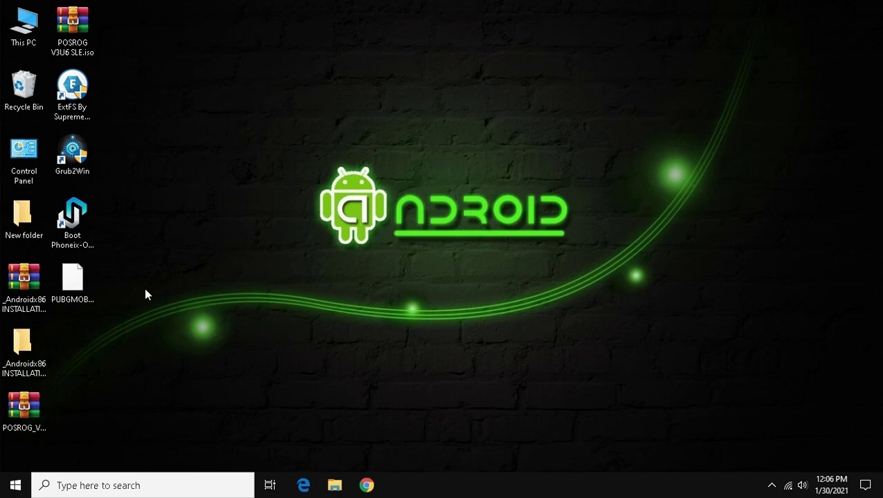
# Move the PUBG Mobile apk from the desktop to the root of Local Disk (E:) and close Explorer
pyautogui.doubleClick(82, 284)
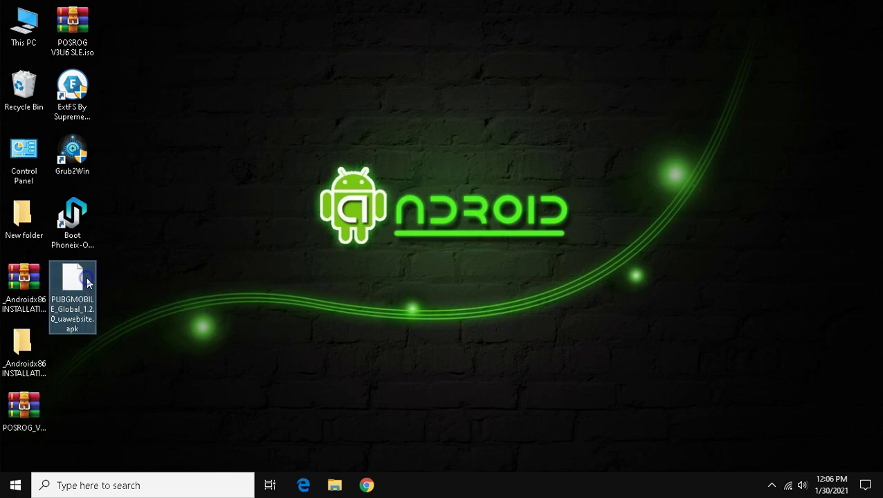
pyautogui.rightClick(87, 281)
pyautogui.click(114, 185)
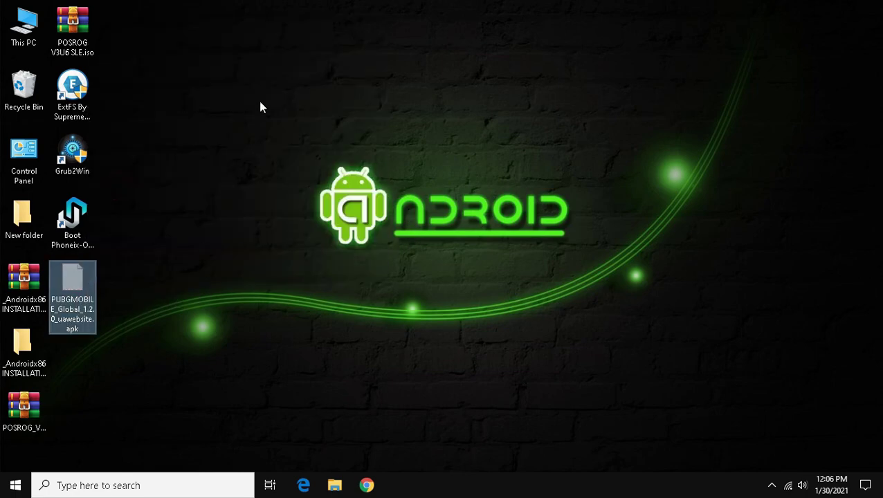
pyautogui.doubleClick(19, 17)
pyautogui.doubleClick(350, 256)
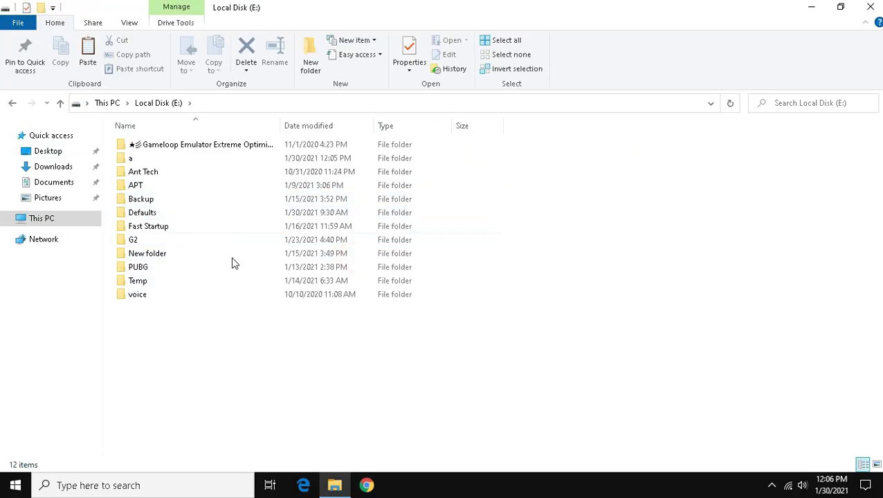
pyautogui.rightClick(523, 207)
pyautogui.click(557, 298)
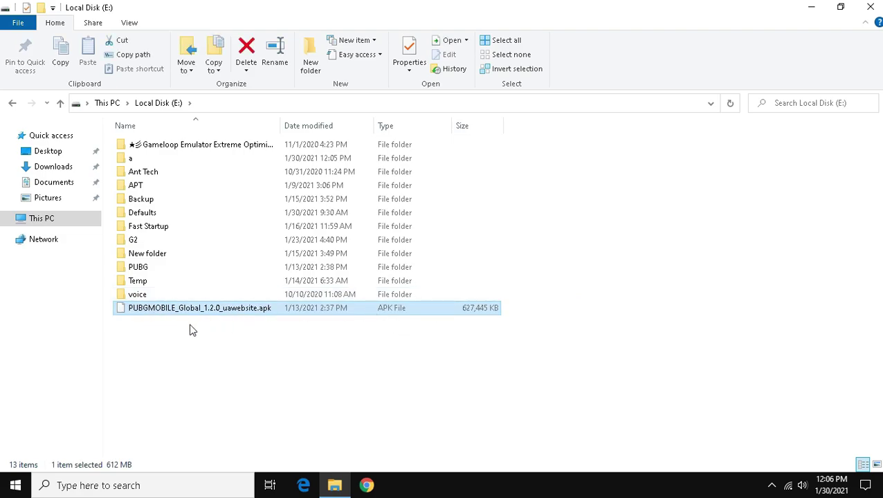
pyautogui.click(12, 102)
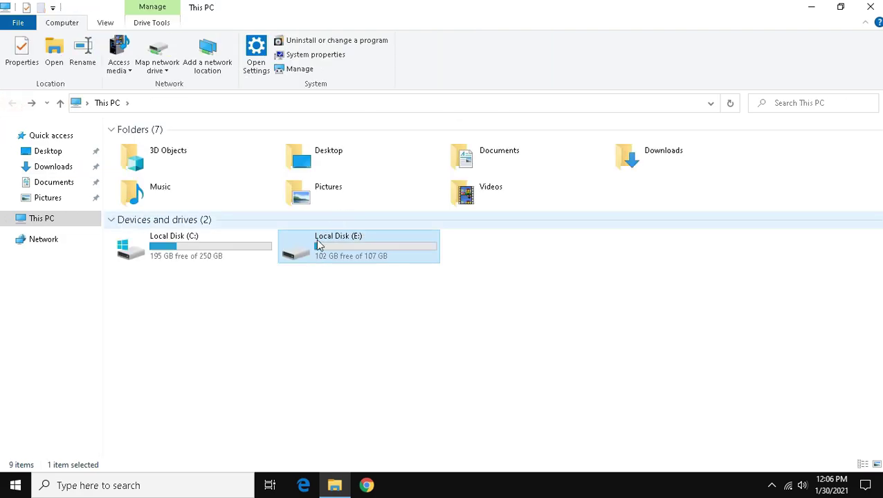
pyautogui.click(341, 285)
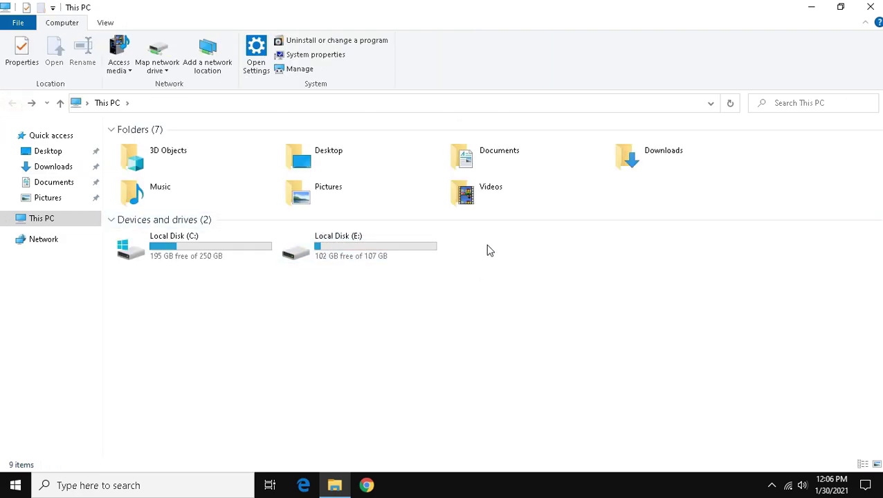
pyautogui.click(871, 7)
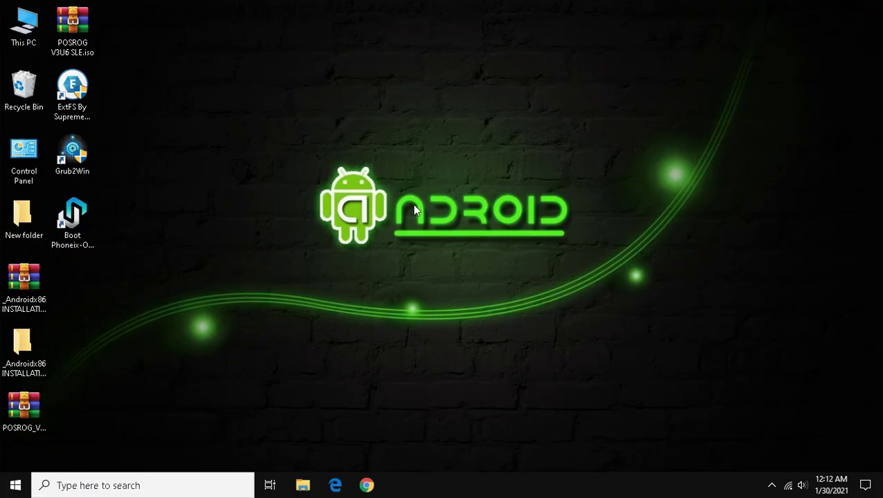
# Open System Information from Start search and check that BIOS Mode is UEFI
pyautogui.press('super')
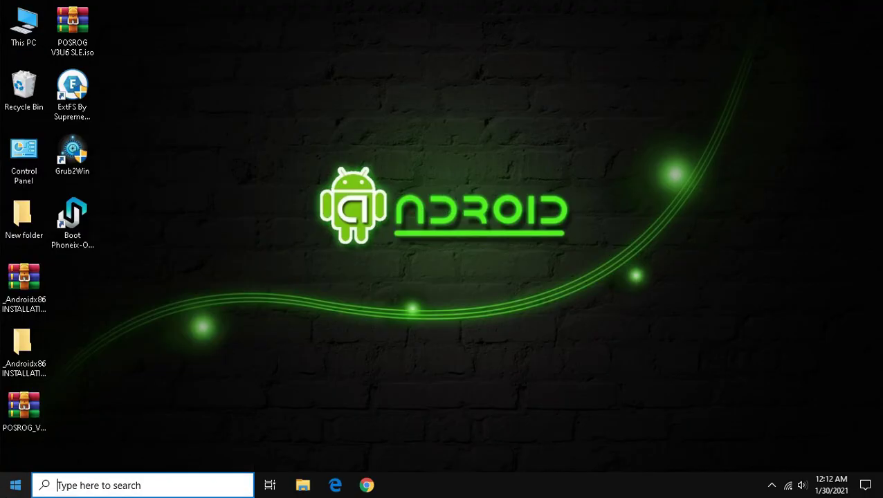
pyautogui.write('system informat')
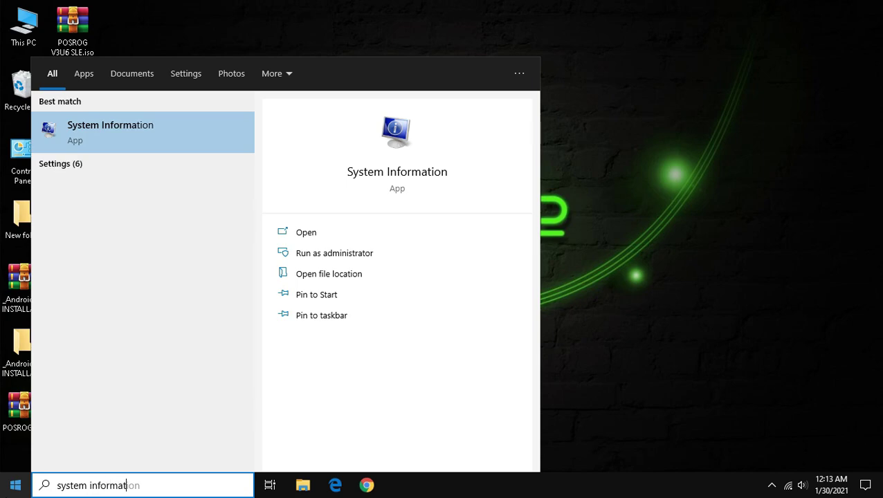
pyautogui.write('ion')
pyautogui.press('Return')
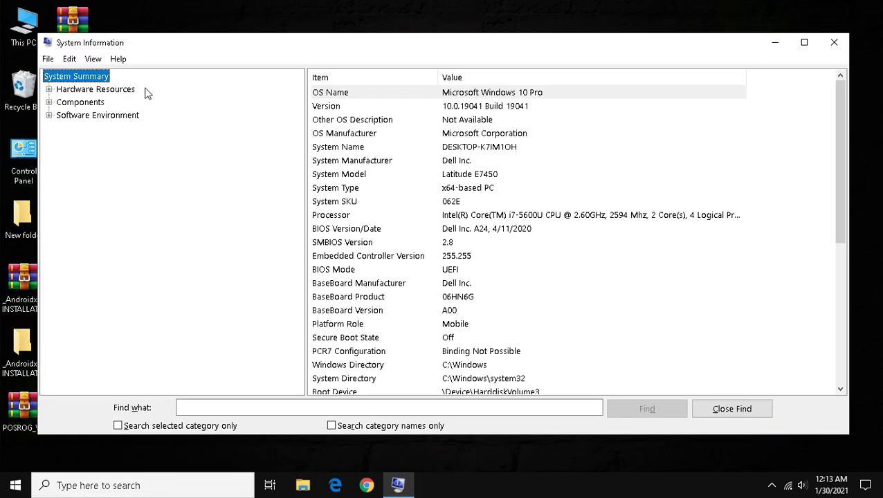
pyautogui.click(386, 269)
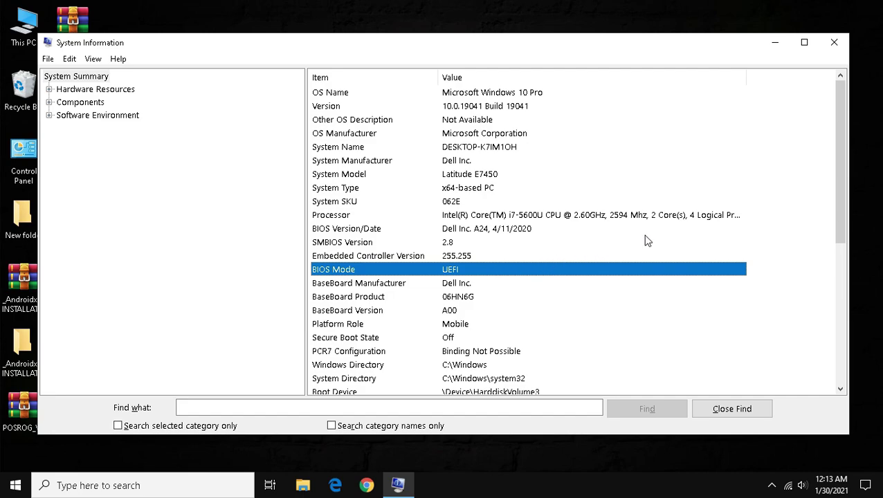
# Search 'key for one time boot menu dell' and highlight the F12 answer
pyautogui.click(833, 42)
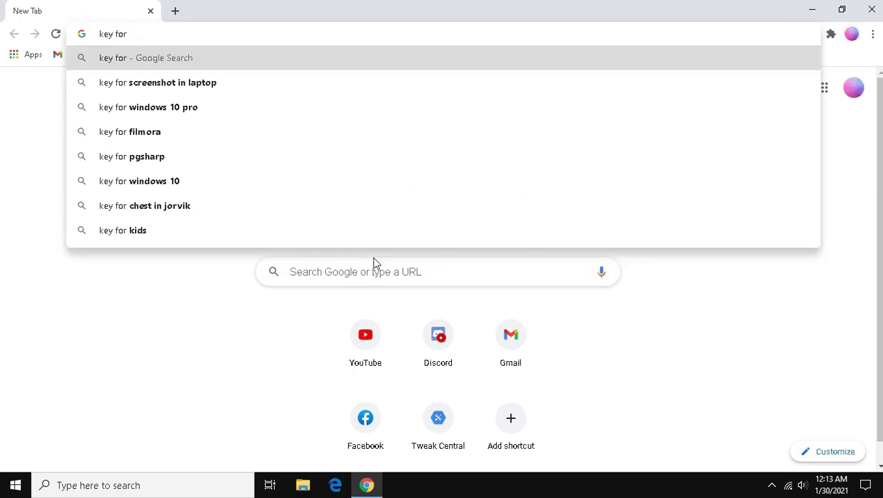
pyautogui.write('one time boot men')
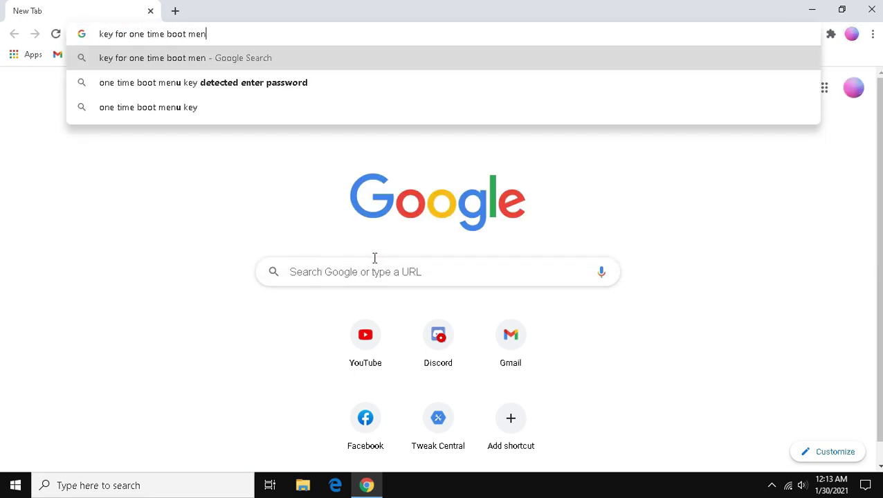
pyautogui.write('u dell')
pyautogui.press('Return')
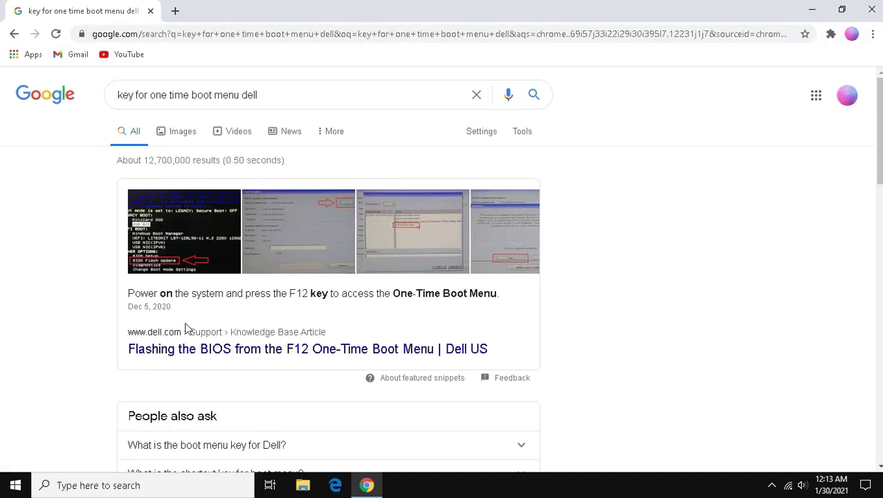
pyautogui.click(291, 295)
pyautogui.moveTo(132, 296); pyautogui.dragTo(316, 293)
# Change the search to Lenovo and highlight its F12 boot menu key
pyautogui.click(329, 292)
pyautogui.click(302, 95)
pyautogui.press('BackSpace')
pyautogui.press('BackSpace')
pyautogui.press('BackSpace')
pyautogui.press('BackSpace')
pyautogui.write('leve')
# Change the search to hp to find its one-time boot menu key
pyautogui.press('BackSpace')
pyautogui.press('BackSpace')
pyautogui.write('novo')
pyautogui.press('Return')
pyautogui.moveTo(156, 245); pyautogui.dragTo(178, 244)
pyautogui.click(319, 95)
pyautogui.press('BackSpace')
pyautogui.press('BackSpace')
pyautogui.press('BackSpace')
pyautogui.press('BackSpace')
pyautogui.press('BackSpace')
pyautogui.press('BackSpace')
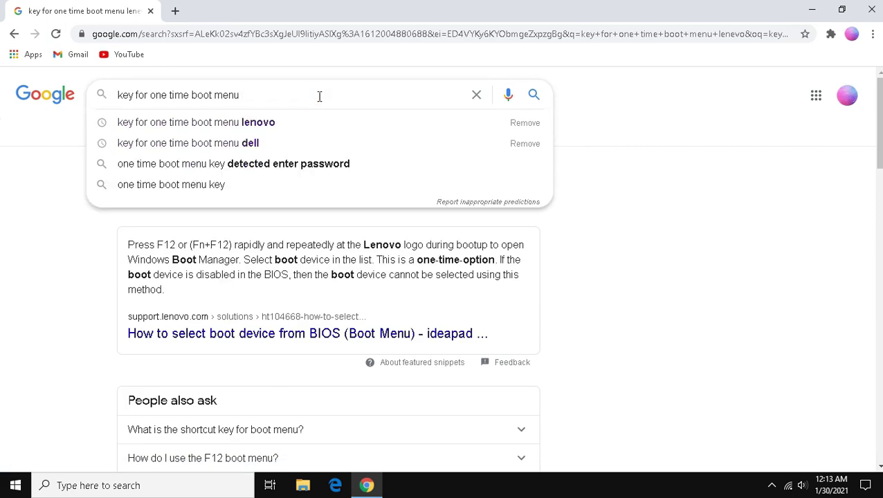
pyautogui.write('hp')
pyautogui.press('Return')
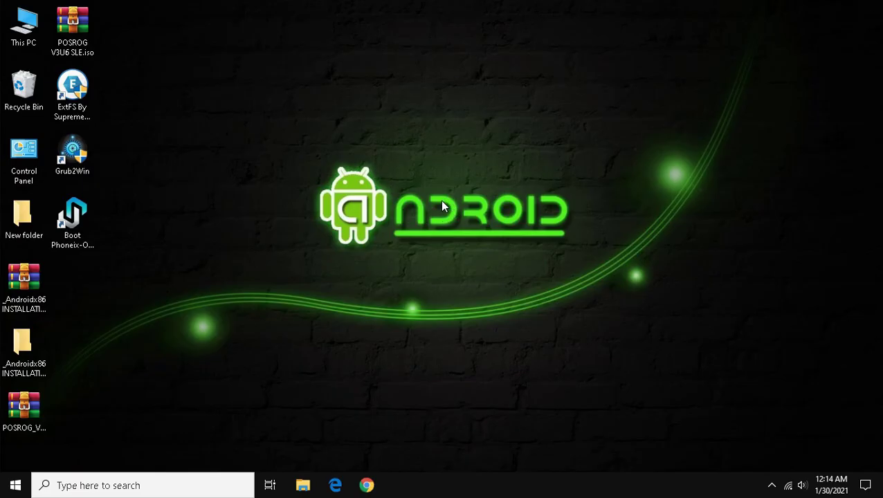
# Restart the PC and choose Grub2Win EFI - 64 Bit in the one-time boot menu
pyautogui.click(16, 485)
pyautogui.click(15, 456)
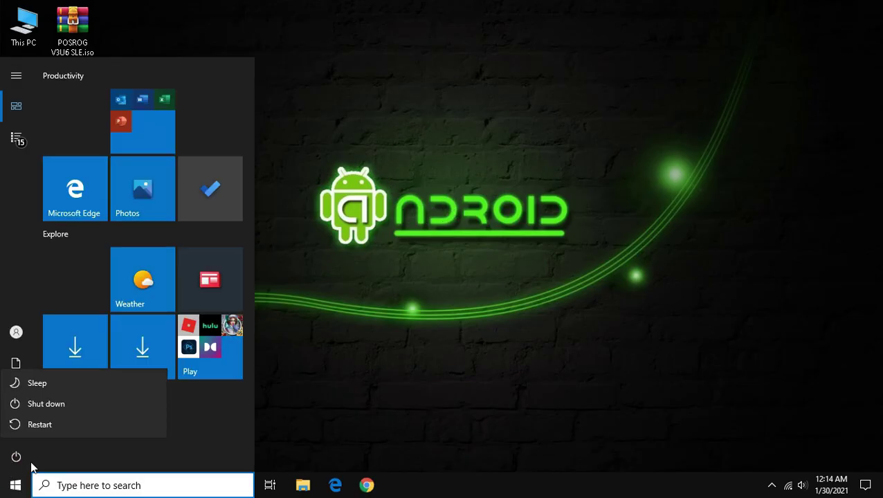
pyautogui.click(74, 425)
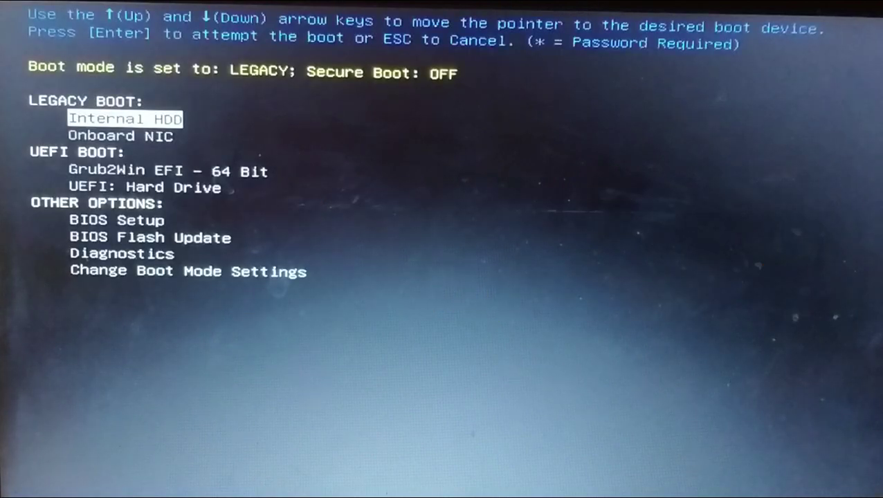
pyautogui.press('Down')
pyautogui.press('Down')
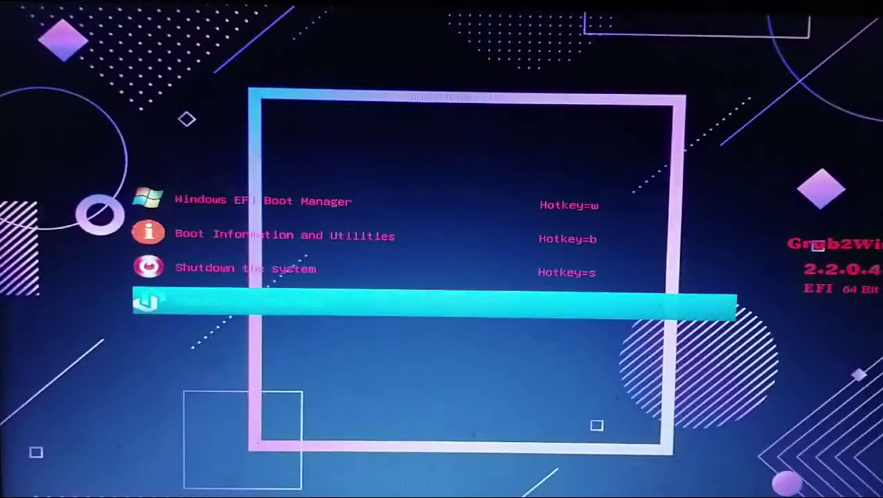
# Open the Phoenix OS entry in the Grub2Win menu to list its boot options
pyautogui.press('Return')
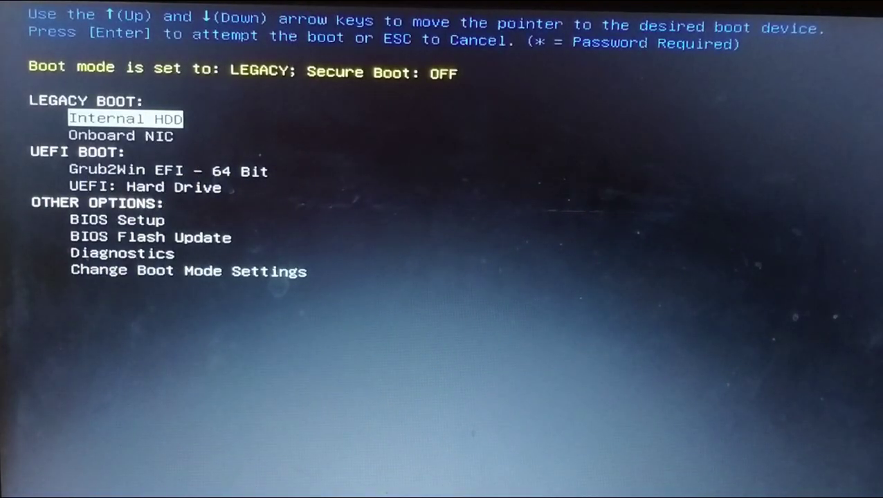
# Boot through the Grub2Win EFI - 64 Bit entry into Phoenix-OS ROG
pyautogui.press('Down')
pyautogui.press('Down')
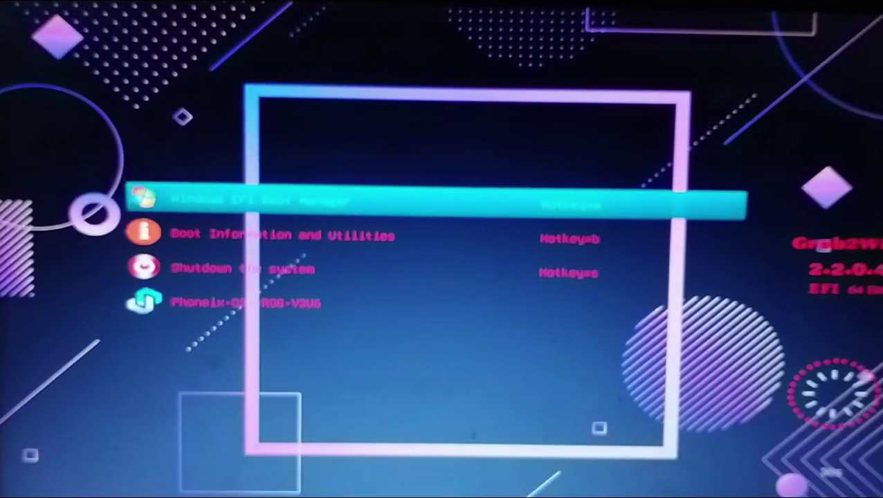
pyautogui.press('Down')
pyautogui.press('Down')
pyautogui.press('Down')
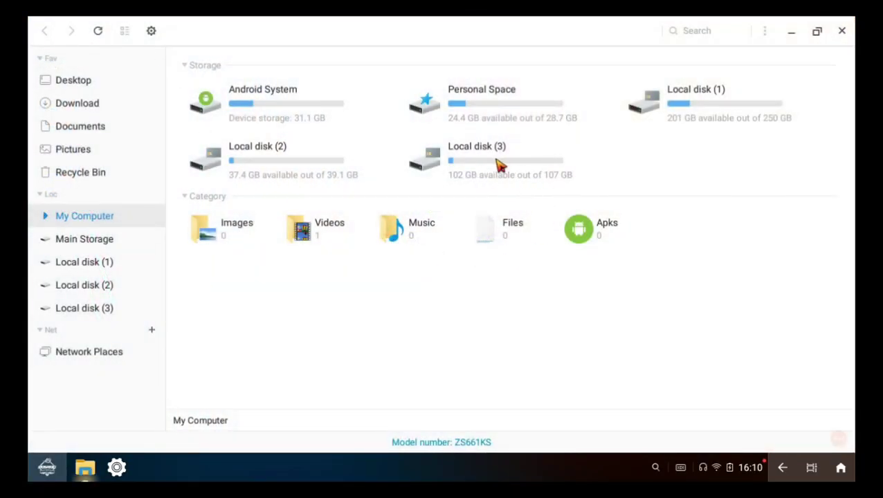
# Install the PUBGMOBILE apk from Local disk (3) and close the file manager
pyautogui.doubleClick(509, 166)
pyautogui.scroll(-2, 267, 247)
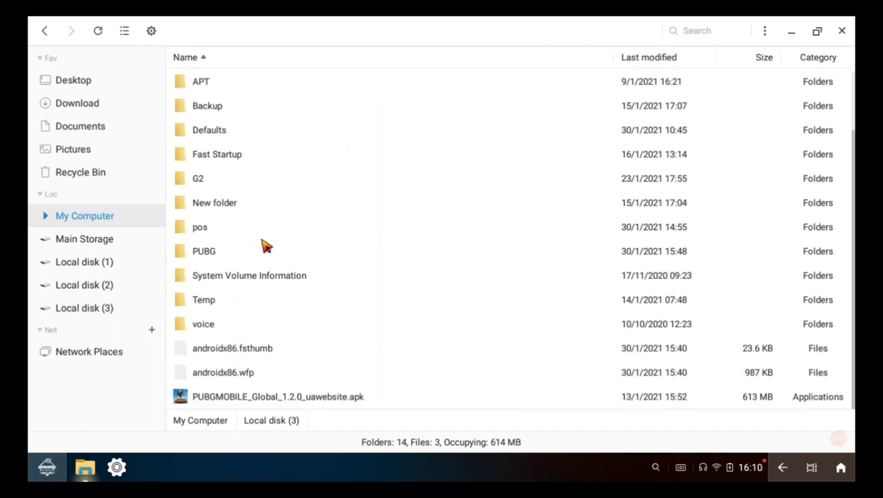
pyautogui.doubleClick(258, 402)
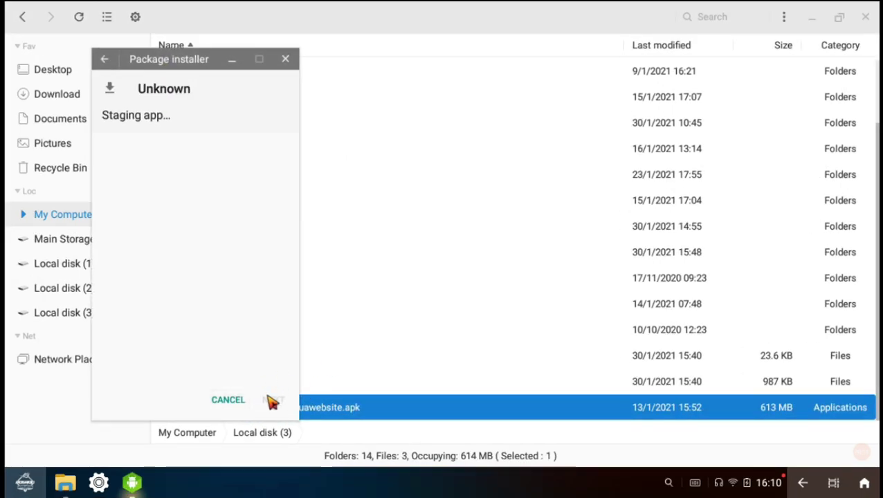
pyautogui.click(271, 403)
pyautogui.click(865, 17)
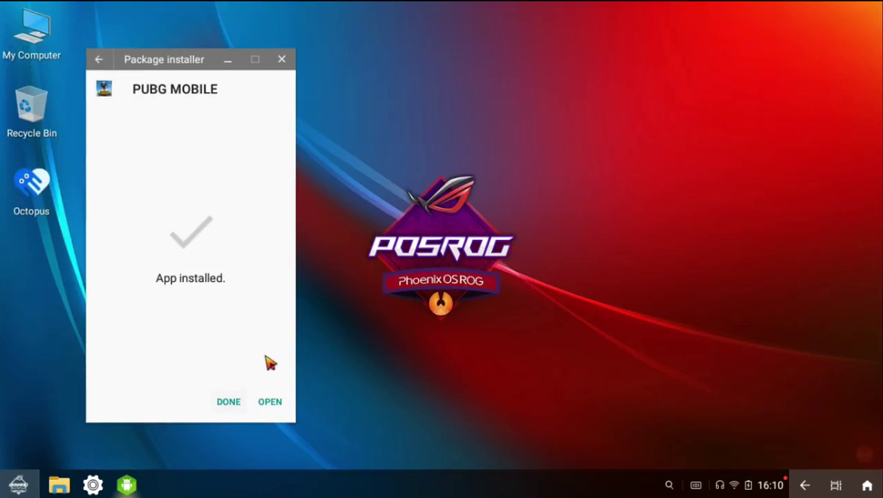
# Confirm PUBG MOBILE is Allowed under AutoRun in Settings, then launch it from Start
pyautogui.click(227, 401)
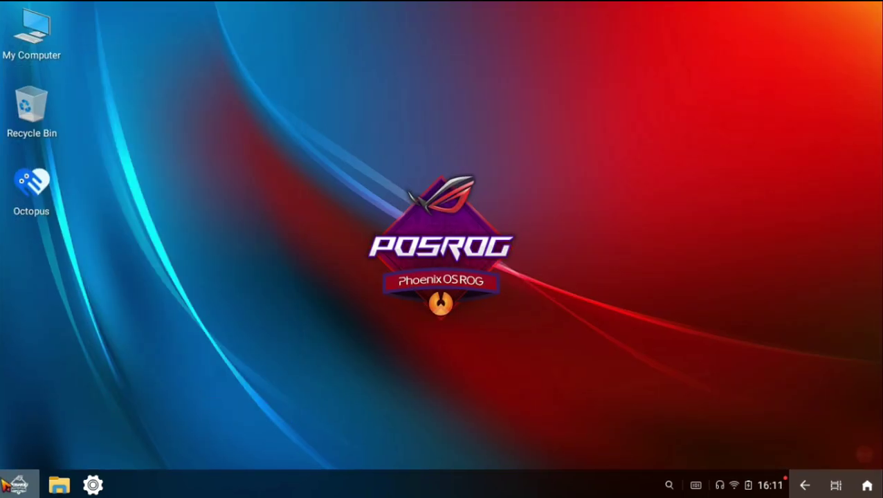
pyautogui.click(4, 484)
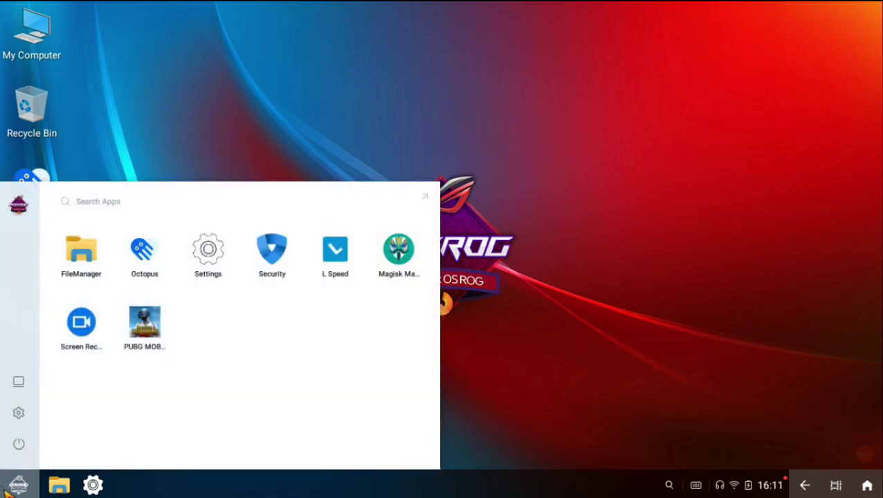
pyautogui.click(5, 446)
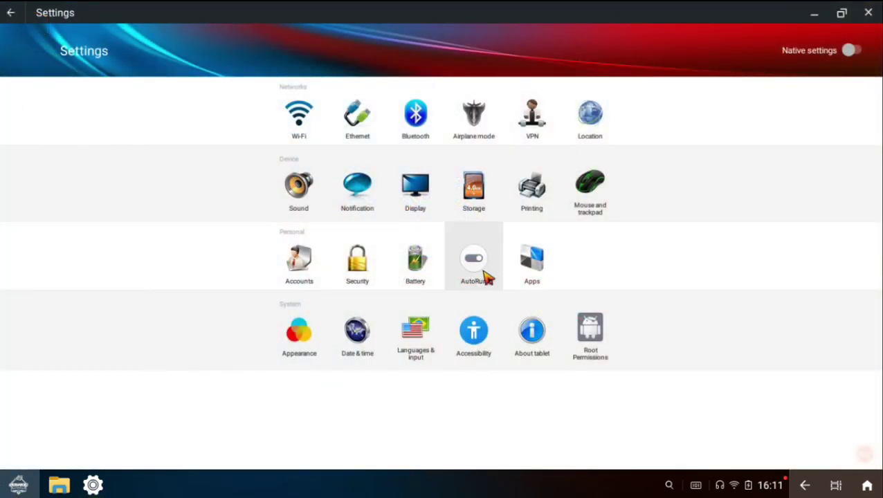
pyautogui.click(482, 274)
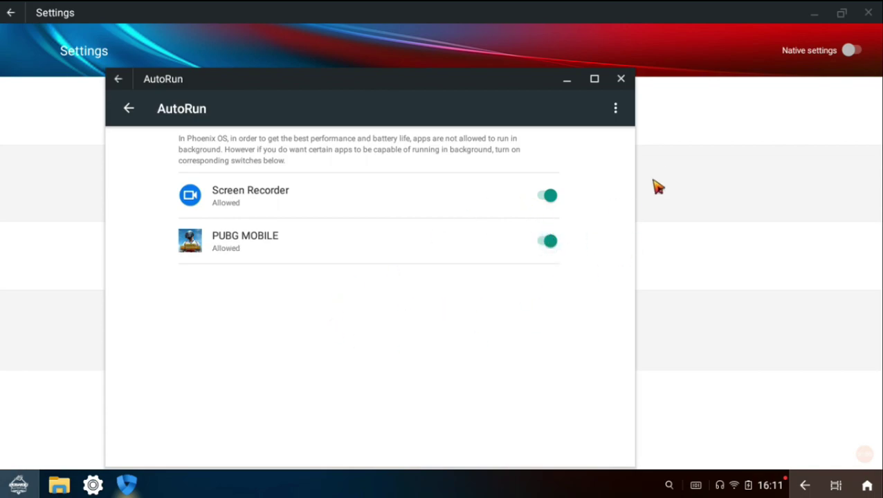
pyautogui.click(620, 81)
pyautogui.click(867, 12)
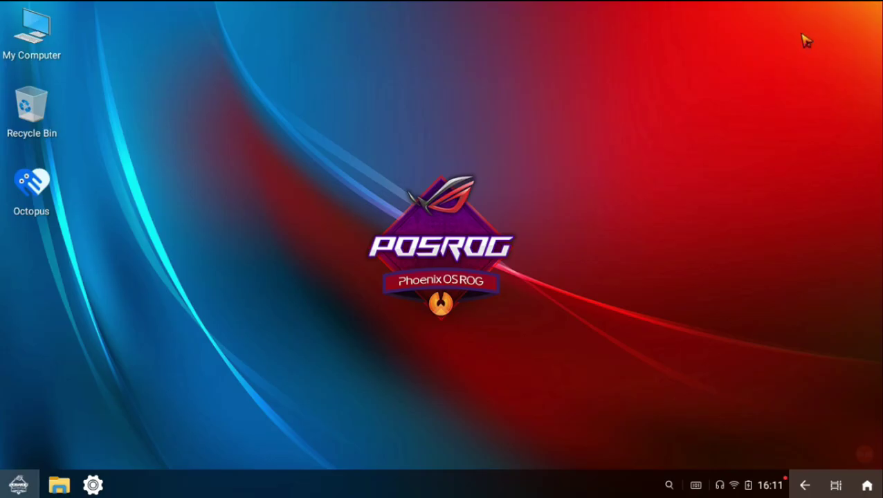
pyautogui.press('super')
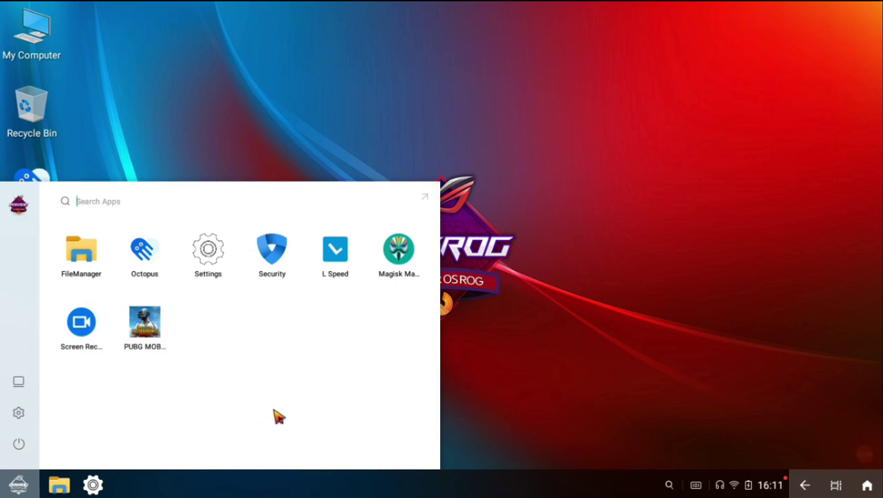
pyautogui.click(146, 325)
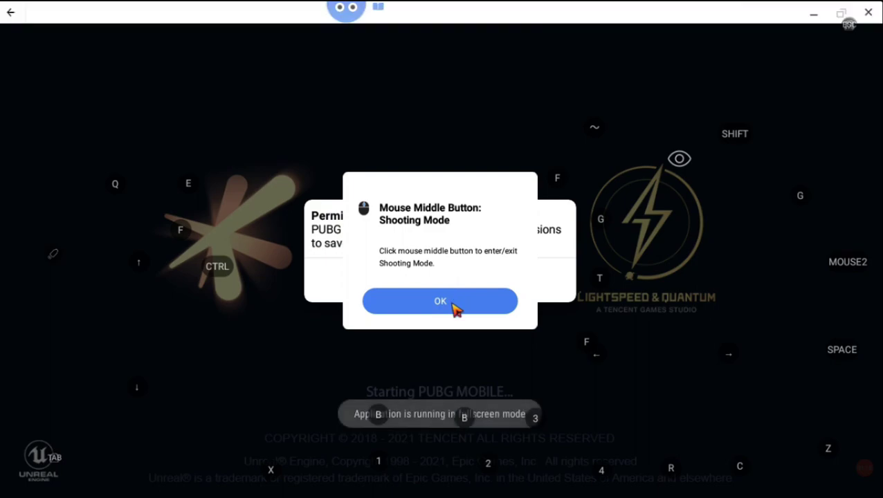
# Acknowledge the Shooting Mode and storage permission prompts and download the HD Resource Pack
pyautogui.click(429, 293)
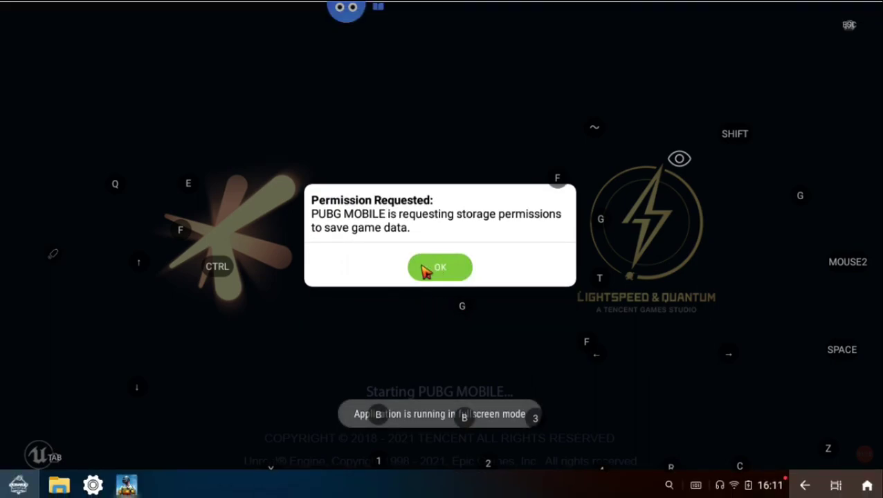
pyautogui.click(410, 271)
pyautogui.click(462, 271)
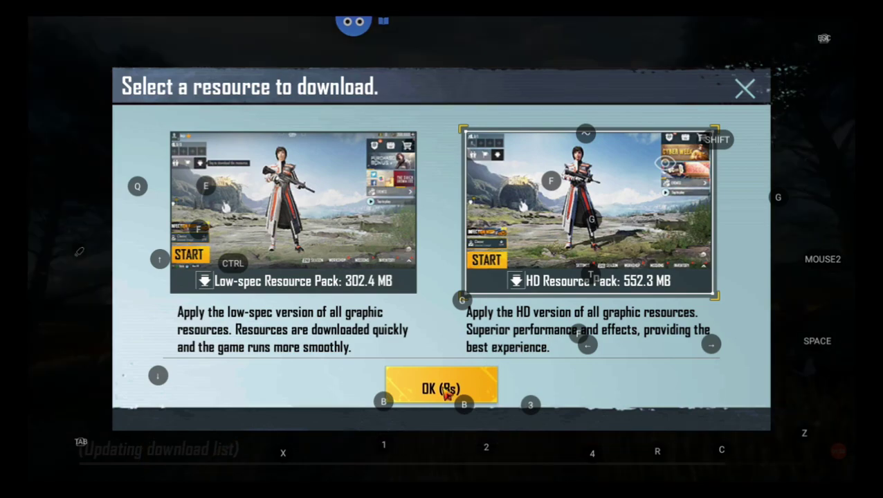
pyautogui.click(445, 391)
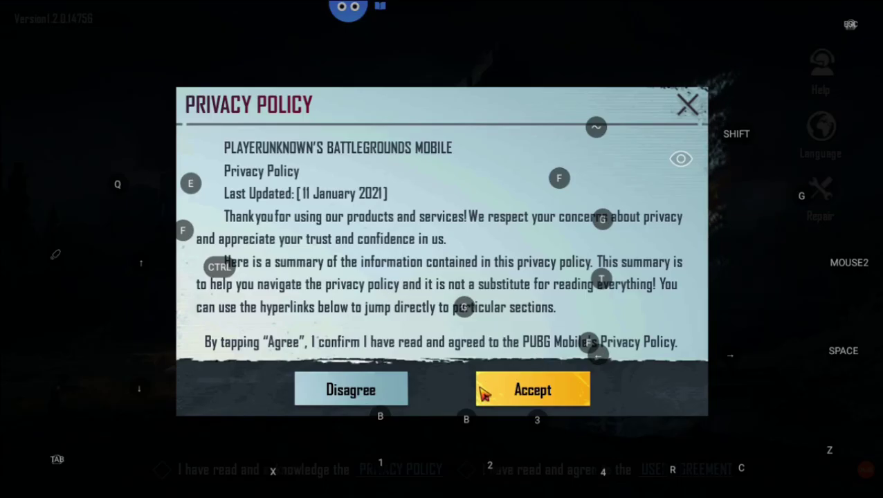
# Accept the privacy policy, dismiss the server and emulator notices, and close the lobby tutorial
pyautogui.click(533, 391)
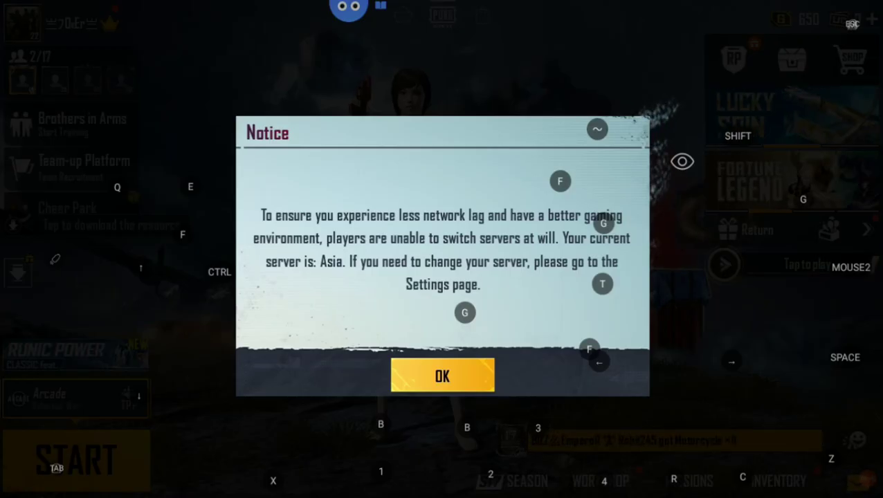
pyautogui.click(457, 378)
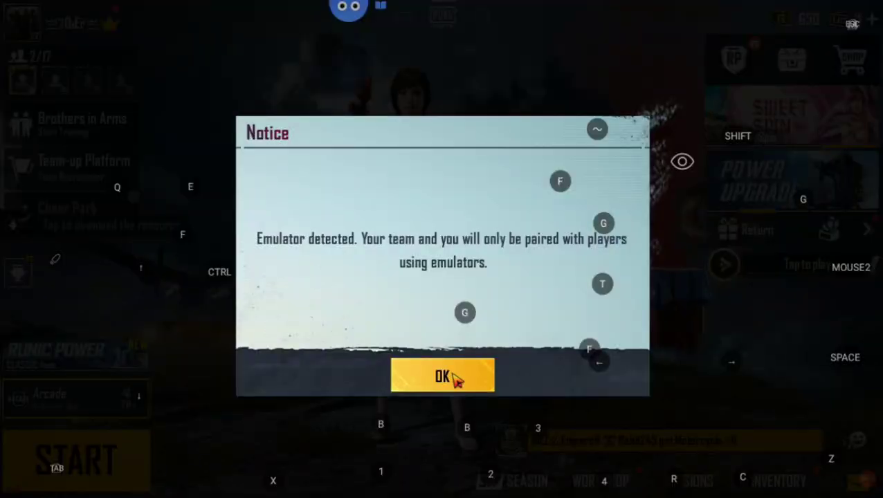
pyautogui.click(457, 378)
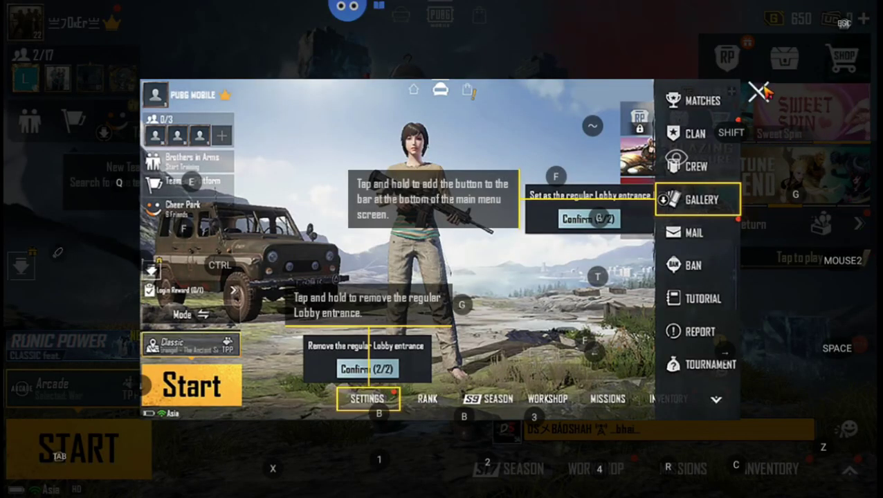
pyautogui.click(759, 90)
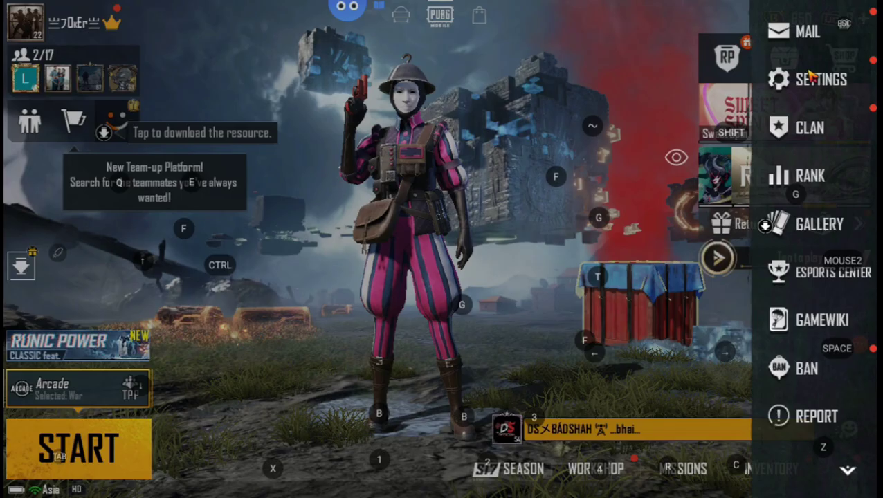
# Set Combat graphics quality to Smooth with an Extreme frame rate and apply it
pyautogui.click(827, 86)
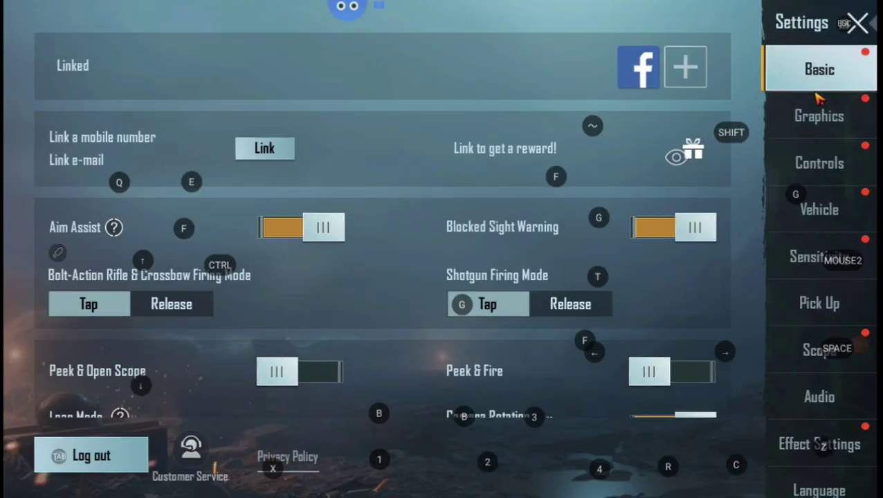
pyautogui.click(784, 101)
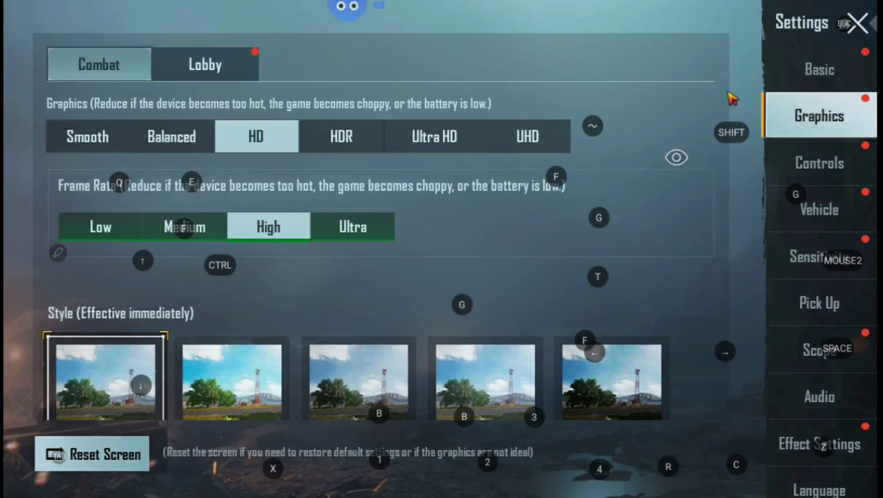
pyautogui.click(60, 135)
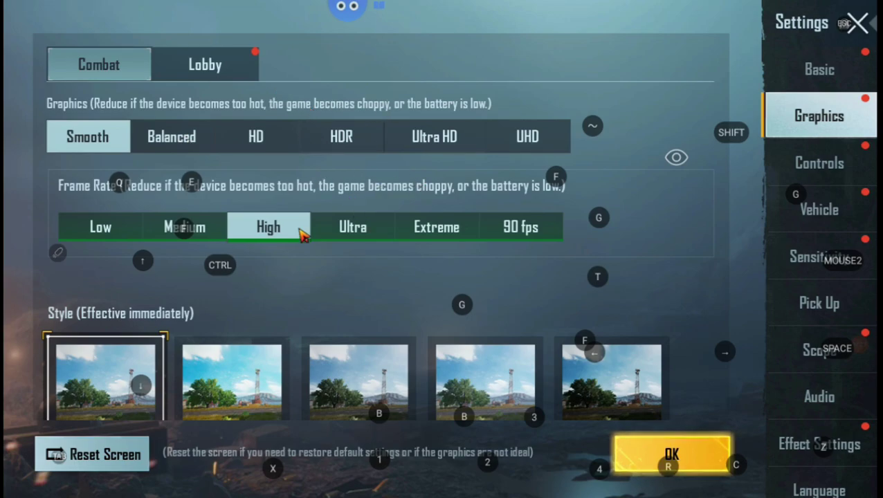
pyautogui.click(453, 227)
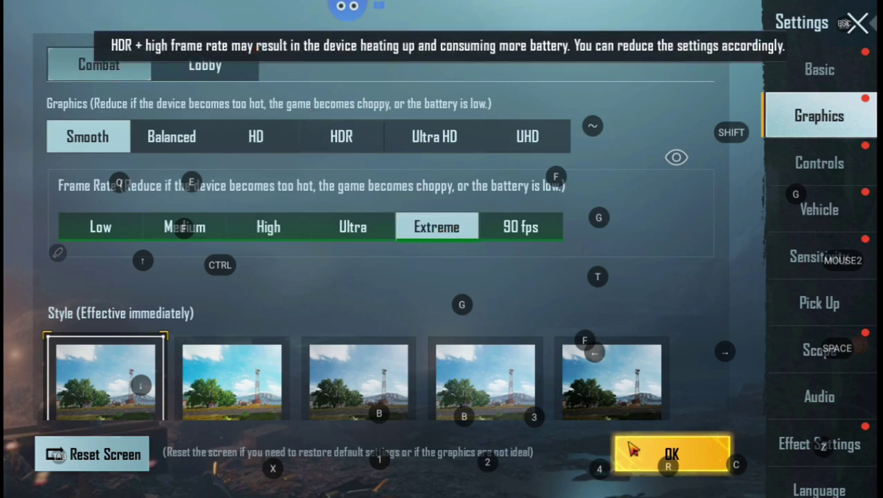
pyautogui.click(657, 454)
pyautogui.click(428, 372)
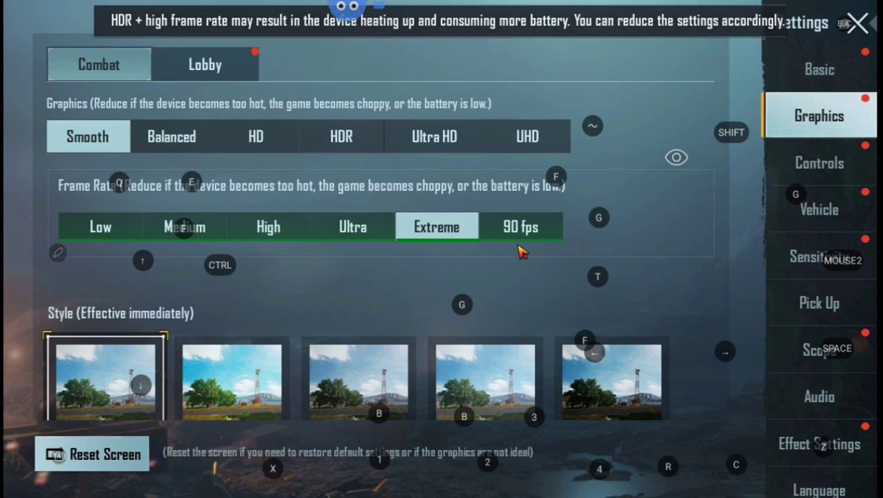
pyautogui.click(504, 229)
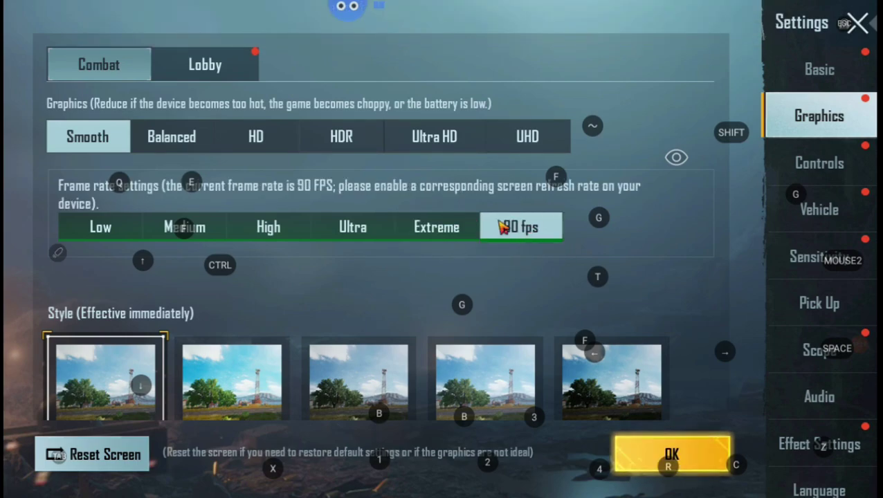
# Set Lobby graphics quality to Smooth with an Extreme frame rate and apply it
pyautogui.click(239, 62)
pyautogui.click(148, 76)
pyautogui.click(205, 64)
pyautogui.click(87, 137)
pyautogui.click(437, 227)
pyautogui.click(667, 451)
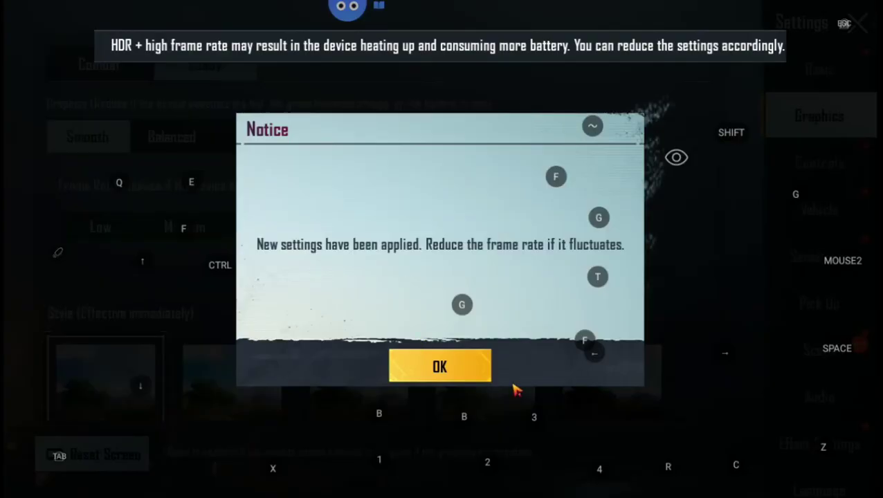
pyautogui.click(438, 368)
pyautogui.scroll(-10, 351, 207)
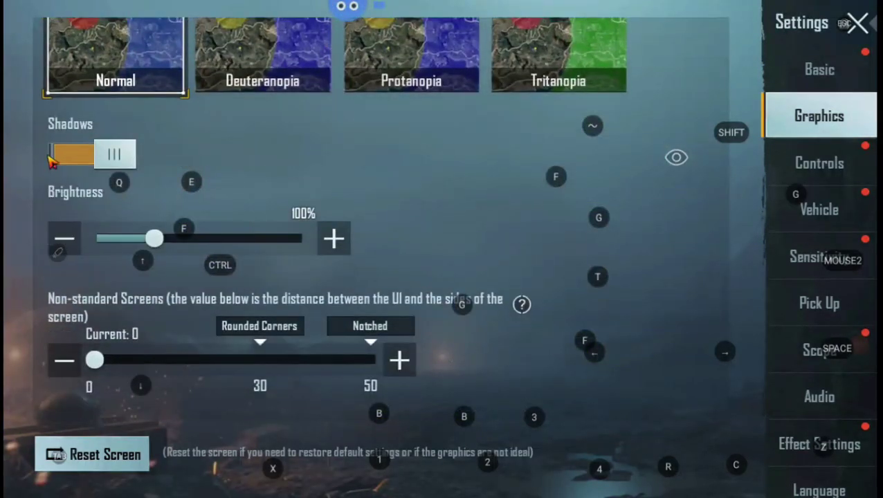
pyautogui.scroll(-2, 318, 277)
pyautogui.click(669, 457)
pyautogui.scroll(-2, 484, 312)
pyautogui.scroll(10, 530, 256)
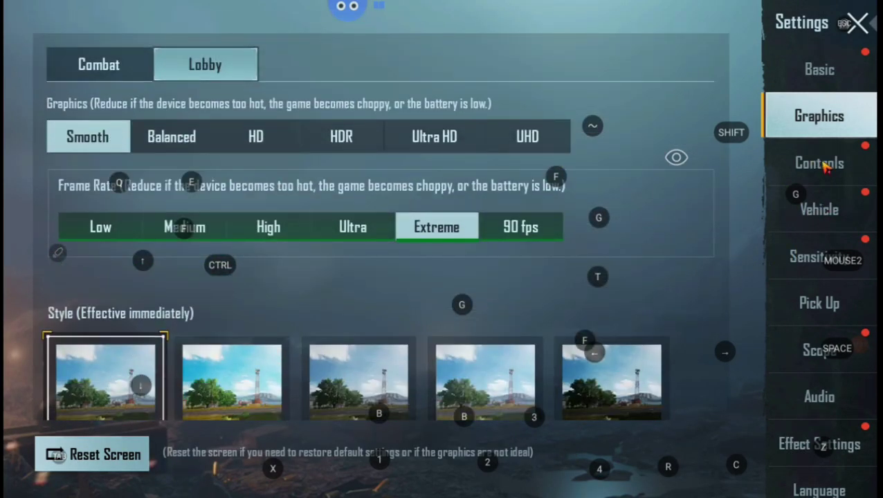
pyautogui.click(825, 166)
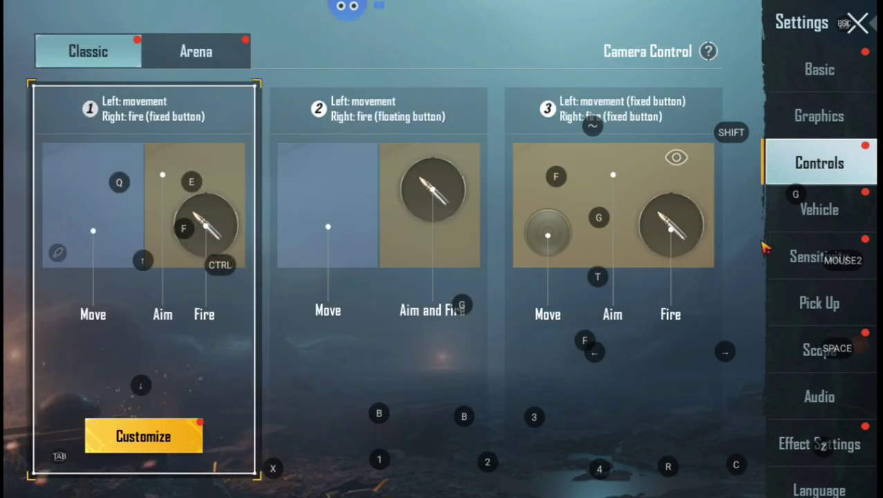
# Reset the Classic control layout and bring up the Octopus key-mapping editor
pyautogui.click(180, 436)
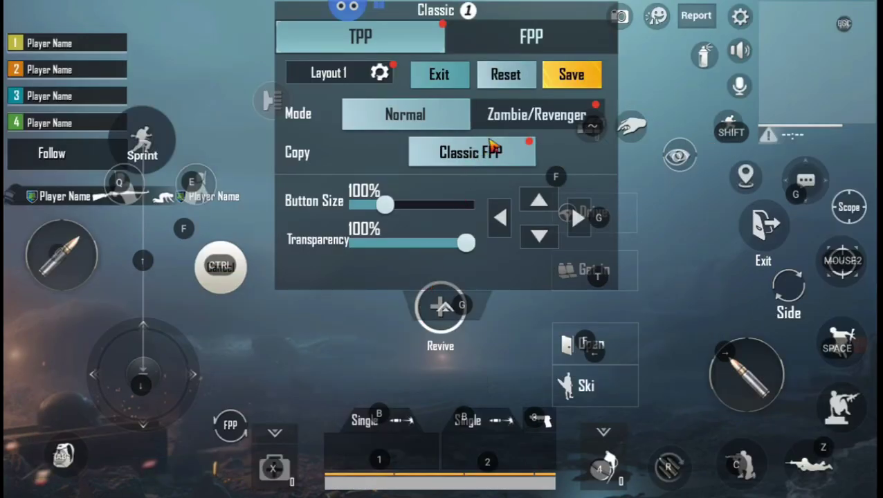
pyautogui.click(507, 76)
pyautogui.click(504, 366)
pyautogui.click(348, 10)
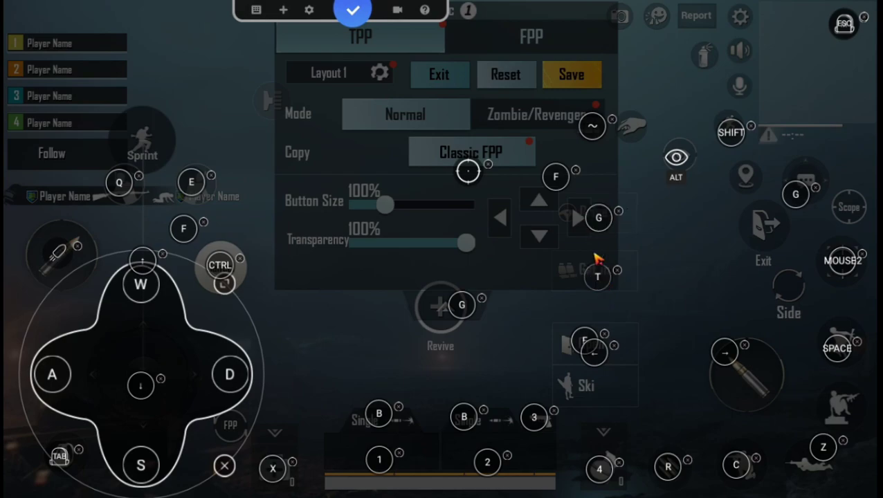
# Line up the T, G and F key circles over the pickup slots
pyautogui.moveTo(599, 280); pyautogui.dragTo(595, 301)
pyautogui.moveTo(601, 225); pyautogui.dragTo(592, 267)
pyautogui.moveTo(556, 176); pyautogui.dragTo(590, 216)
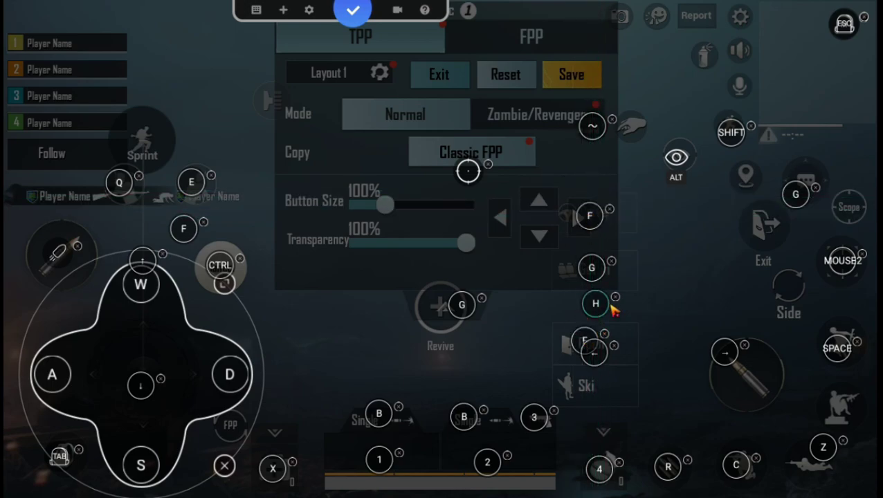
# Delete the arrow, CTRL and ESC mappings, nudge Z onto prone, and place a new key
pyautogui.click(613, 346)
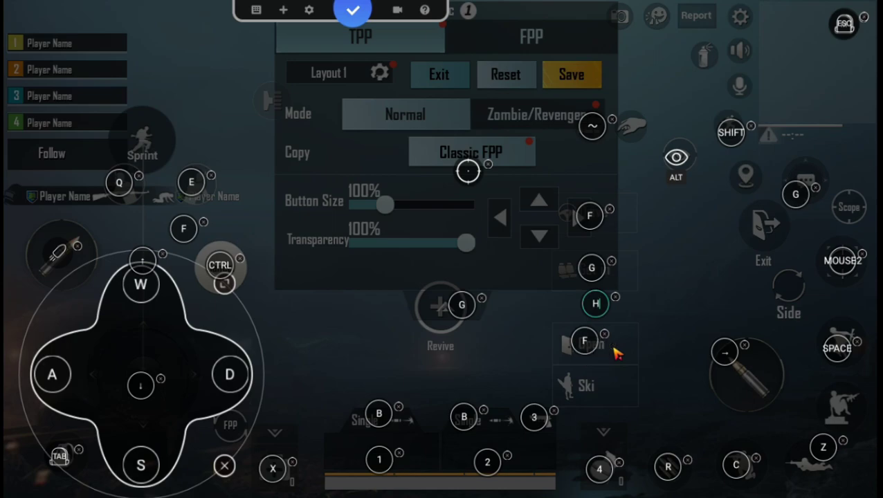
pyautogui.moveTo(220, 270)
pyautogui.mouseDown()
pyautogui.moveTo(305, 320)
pyautogui.moveTo(322, 342)
pyautogui.mouseUp()
pyautogui.click(343, 332)
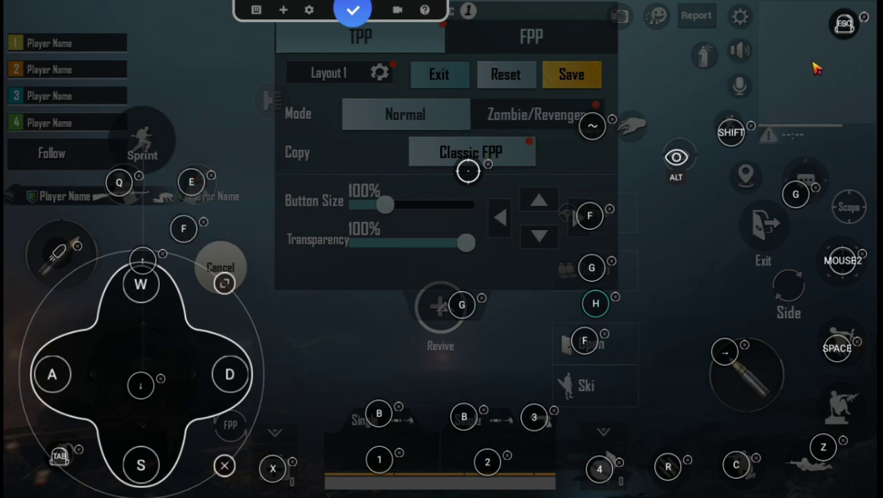
pyautogui.moveTo(843, 25); pyautogui.dragTo(803, 53)
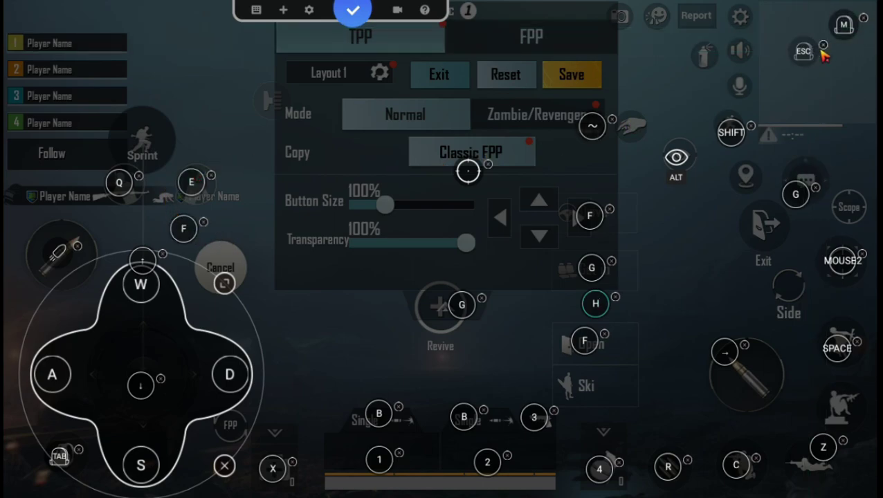
pyautogui.click(823, 46)
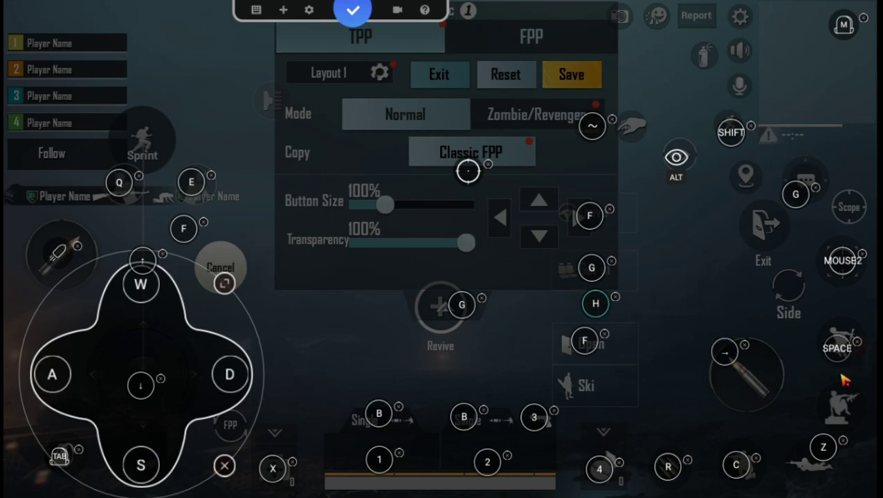
pyautogui.moveTo(823, 446); pyautogui.dragTo(802, 464)
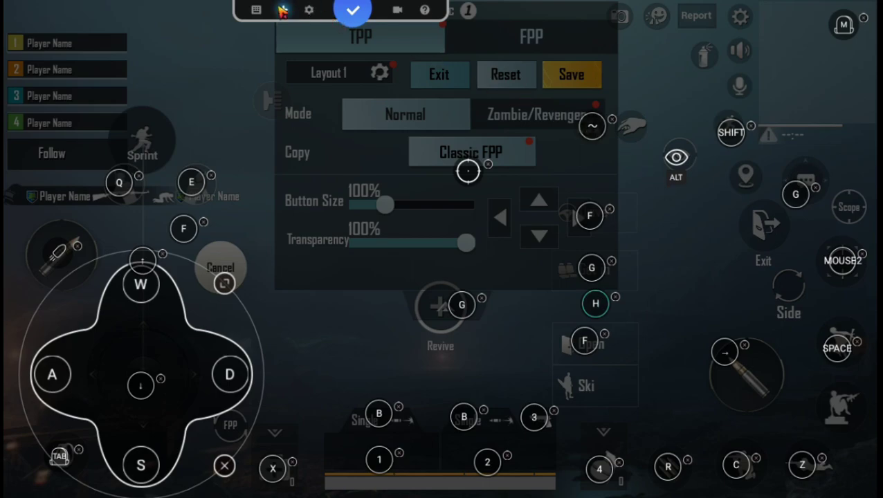
pyautogui.click(282, 9)
pyautogui.moveTo(408, 54); pyautogui.dragTo(742, 11)
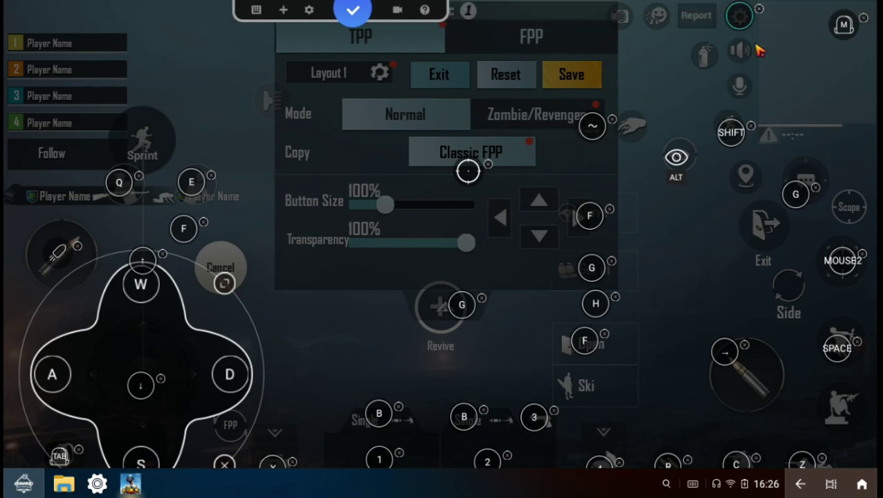
# Add a new F3 key mapping beside the right-side buttons
pyautogui.click(283, 10)
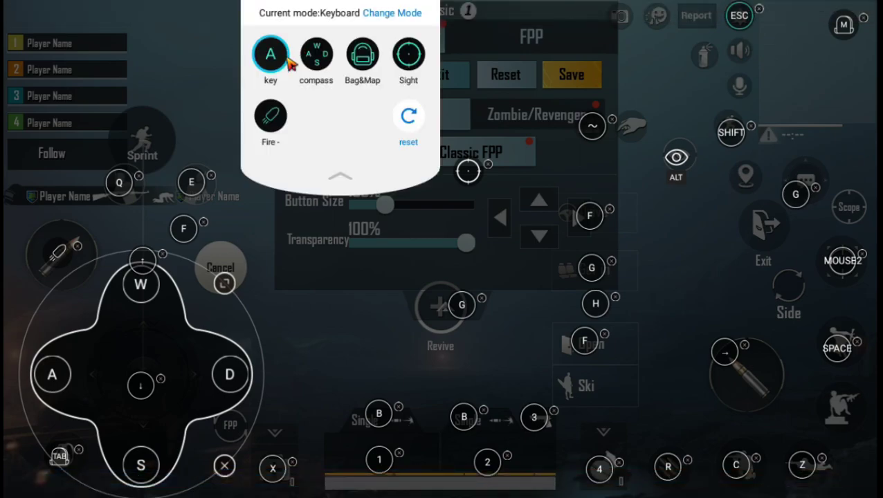
pyautogui.moveTo(270, 54); pyautogui.dragTo(746, 173)
pyautogui.press('F3')
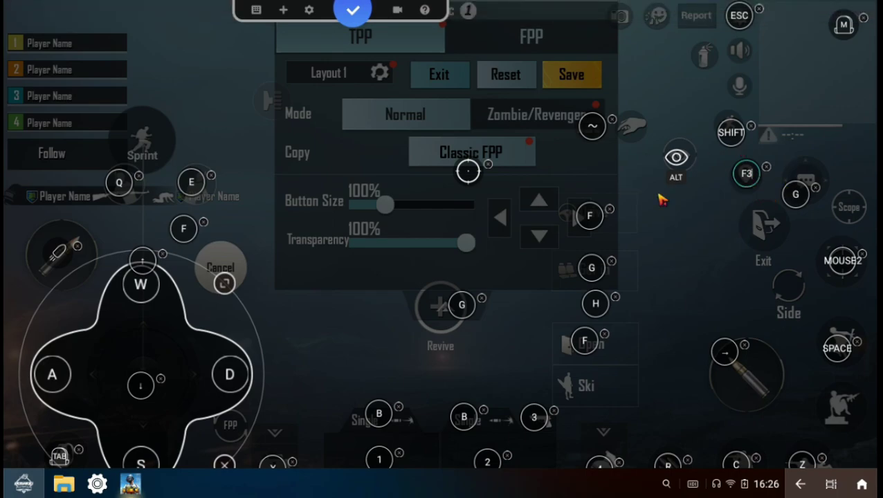
# Reposition the pickup and Sprint buttons in the layout editor and recheck the key alignment
pyautogui.click(350, 11)
pyautogui.moveTo(640, 131); pyautogui.dragTo(644, 166)
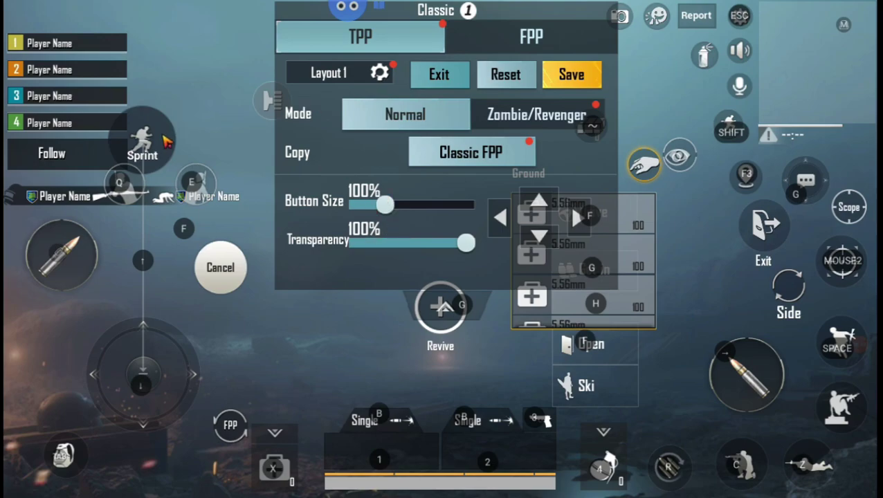
pyautogui.moveTo(166, 142); pyautogui.dragTo(186, 58)
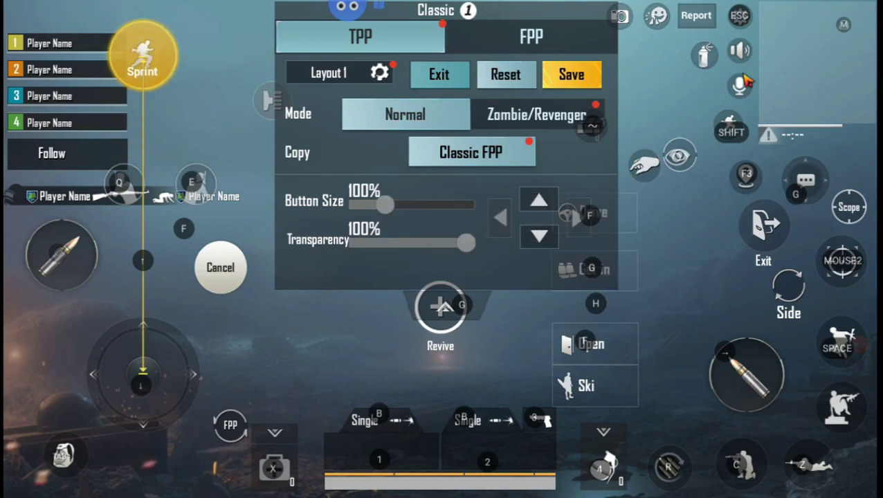
pyautogui.click(731, 132)
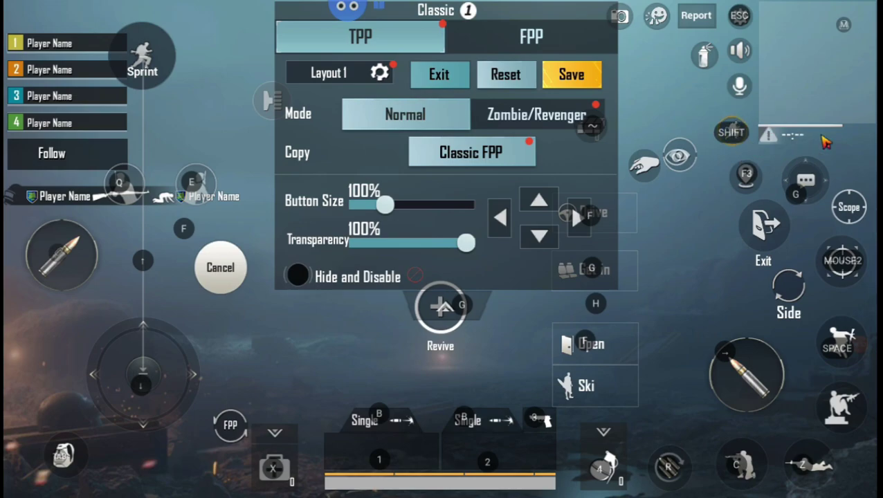
pyautogui.click(351, 9)
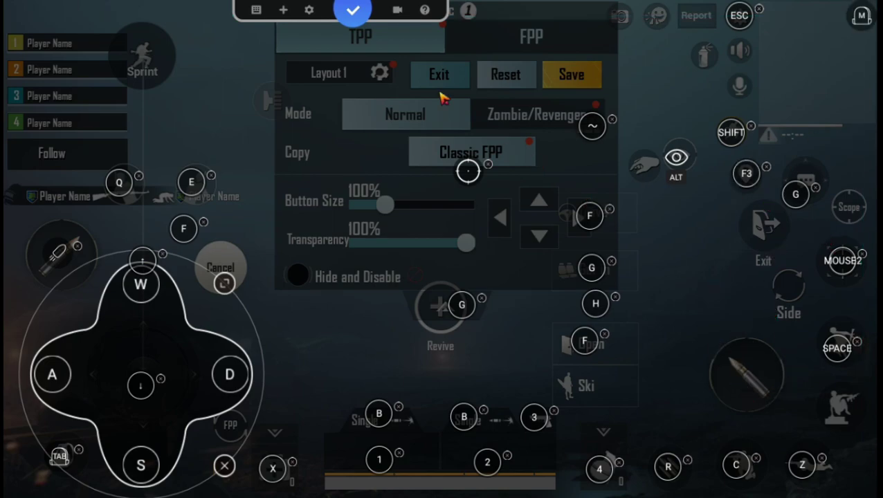
pyautogui.click(351, 10)
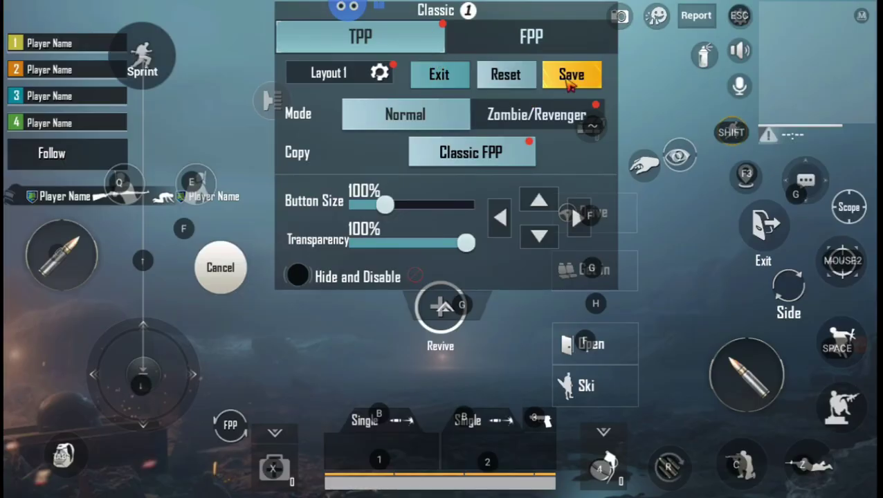
# Save the custom control layout, enable Peek & Fire in Basic settings, and return to the lobby
pyautogui.click(569, 77)
pyautogui.click(456, 82)
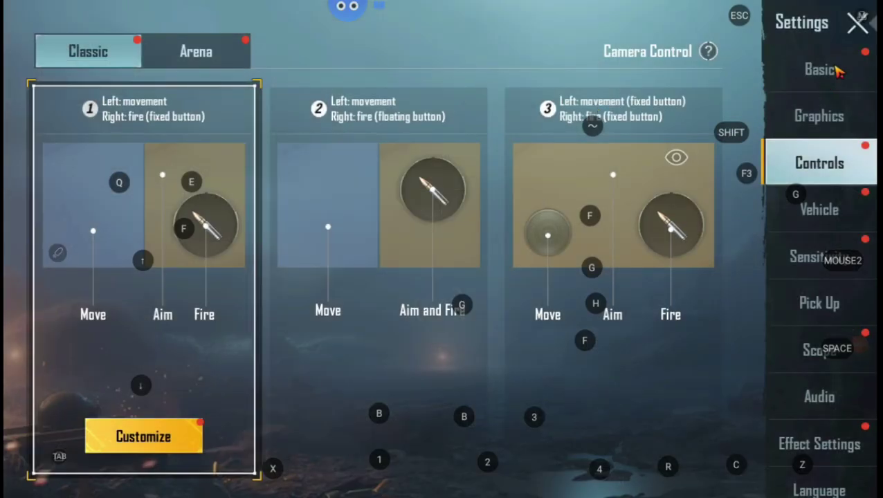
pyautogui.click(837, 71)
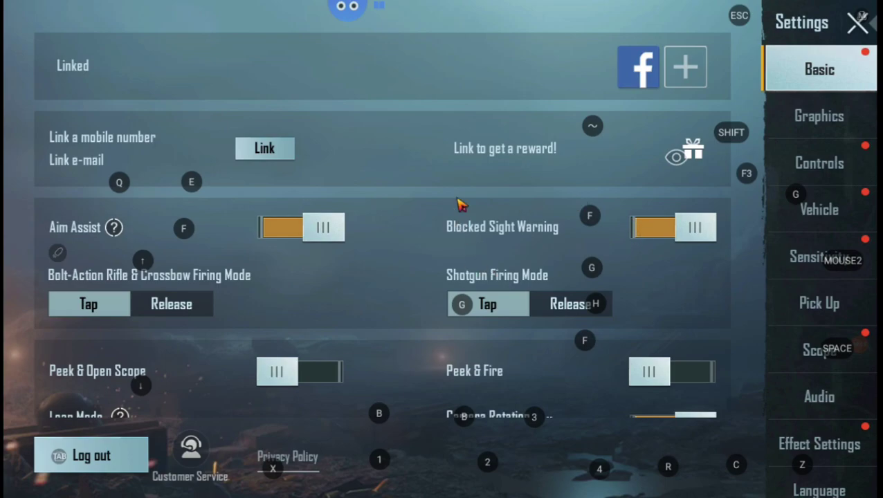
pyautogui.scroll(-5, 458, 203)
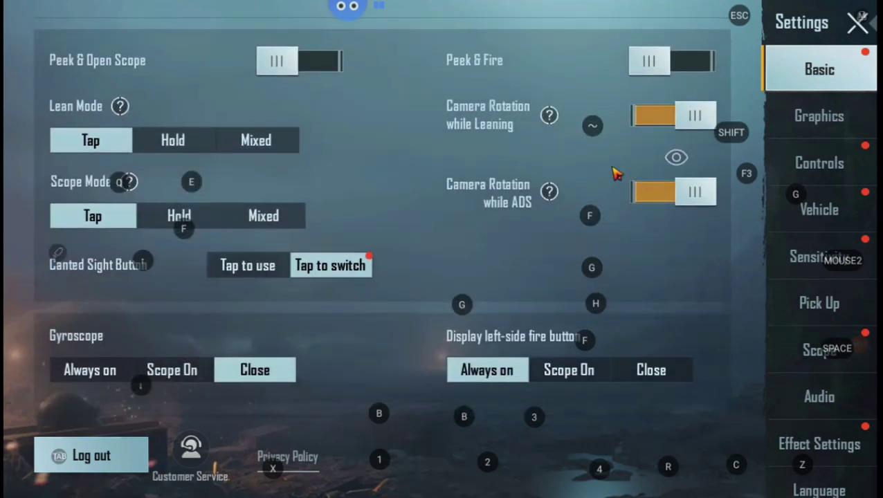
pyautogui.scroll(2, 612, 173)
pyautogui.click(709, 133)
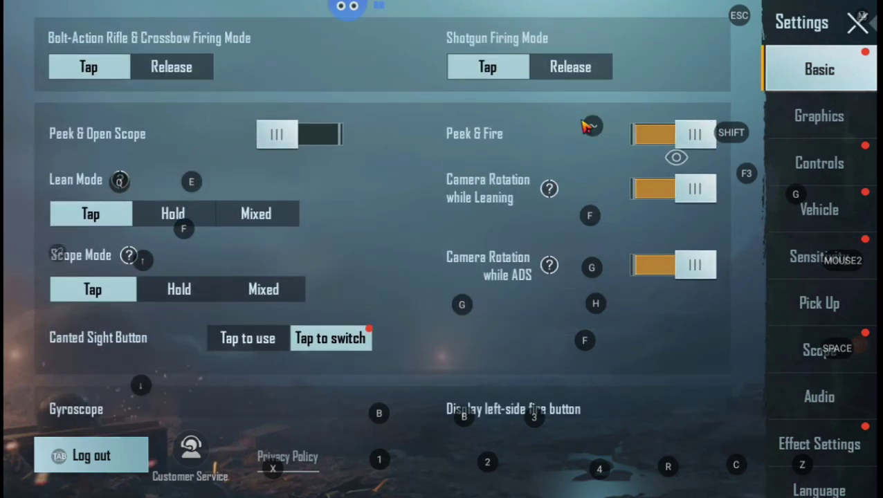
pyautogui.scroll(4, 584, 337)
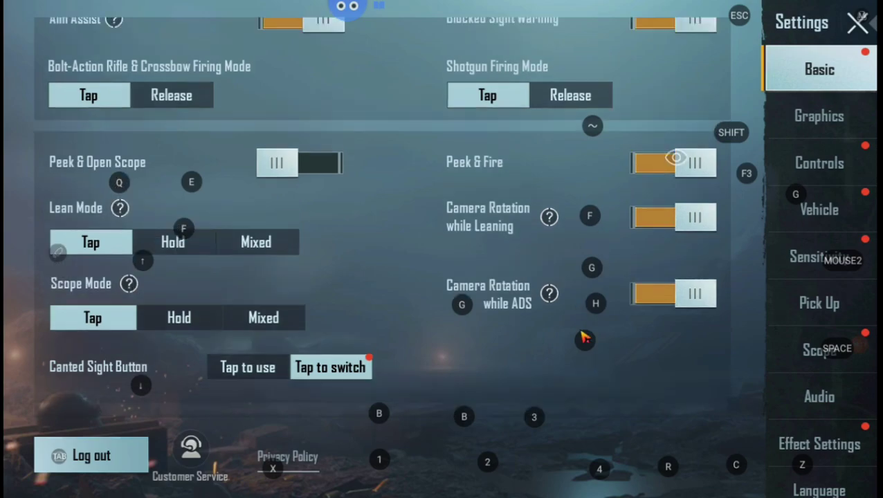
pyautogui.click(858, 22)
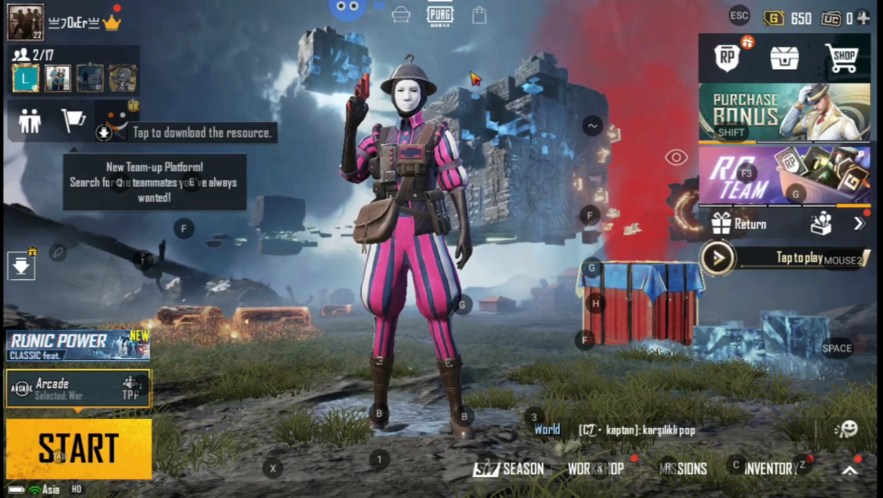
# Set the Octopus Shoot Mode Shortcut to CTRL and Button Opacity to Hidden
pyautogui.moveTo(711, 8)
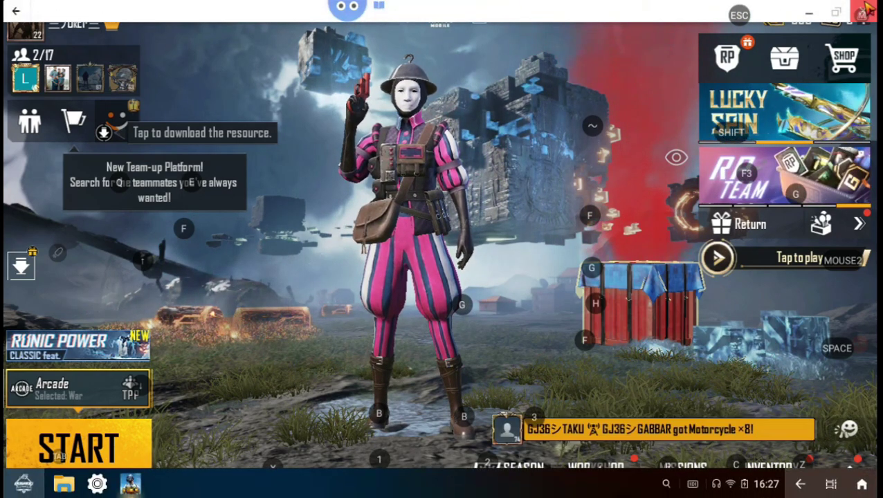
pyautogui.click(352, 8)
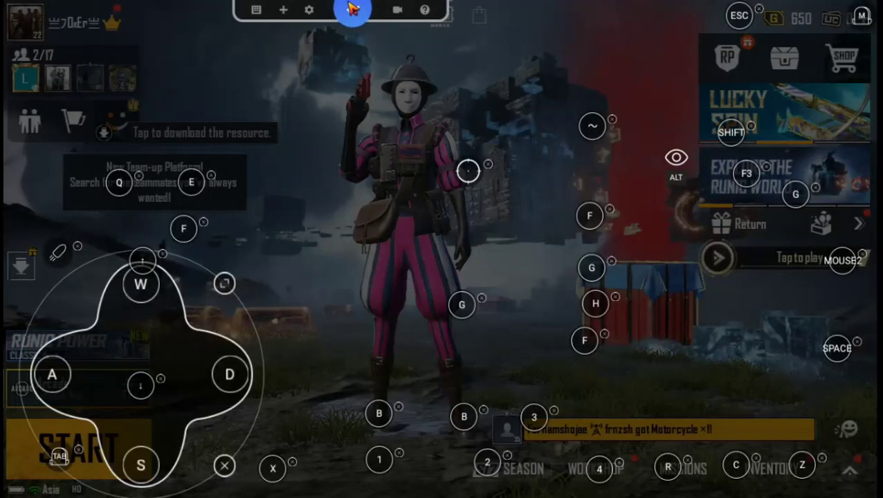
pyautogui.click(311, 10)
pyautogui.click(398, 146)
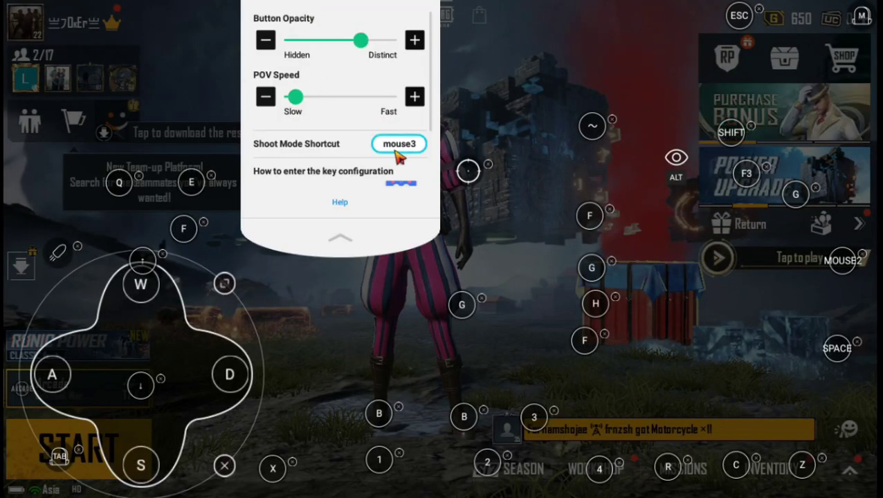
pyautogui.press('ctrl')
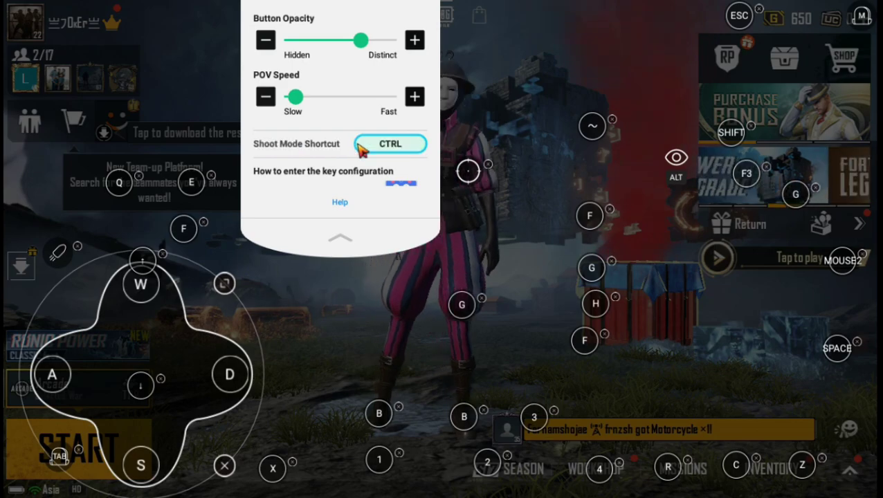
pyautogui.moveTo(361, 41); pyautogui.dragTo(283, 41)
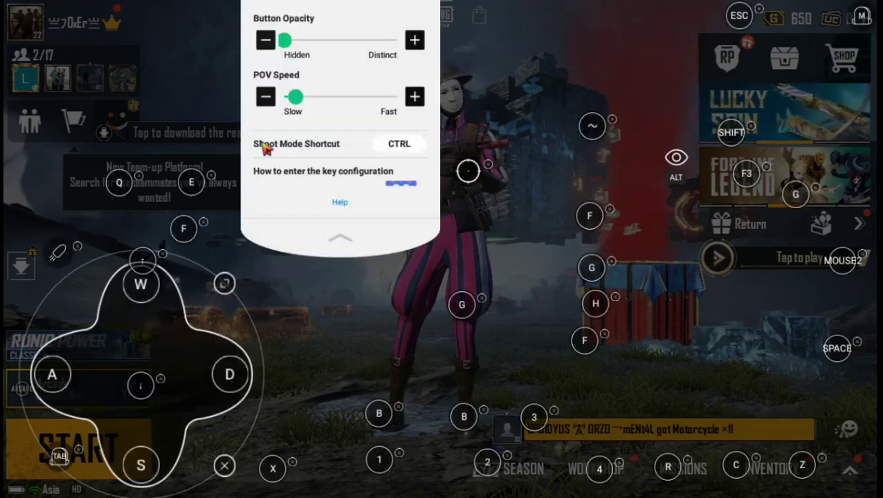
pyautogui.click(336, 242)
pyautogui.click(353, 11)
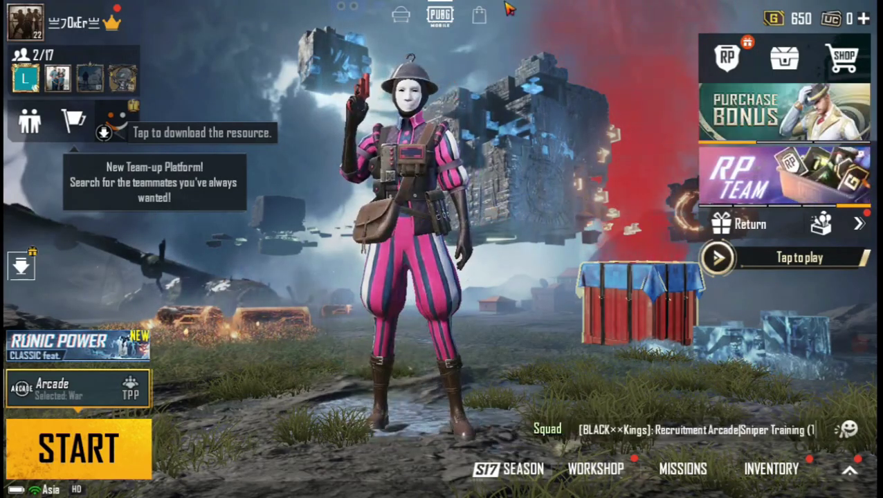
# Turn off the trackpad and Mouse Acceleration in Mouse and trackpad settings, then close Settings
pyautogui.press('F11')
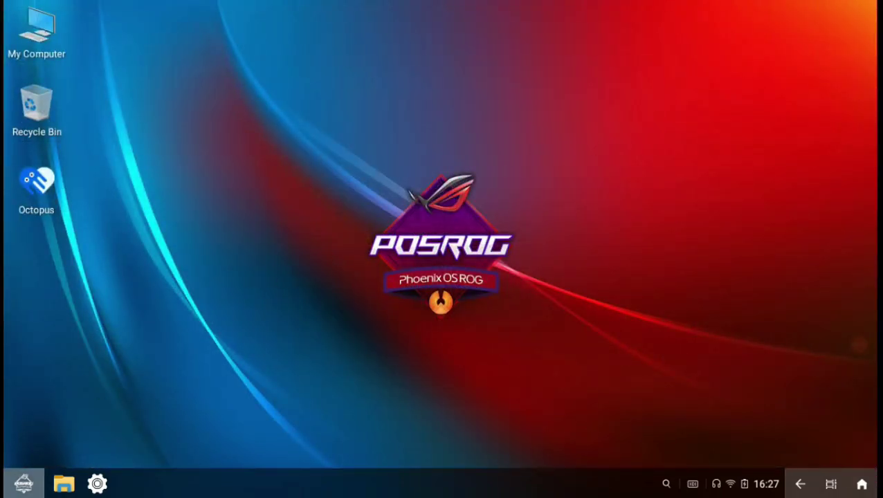
pyautogui.click(24, 483)
pyautogui.click(31, 410)
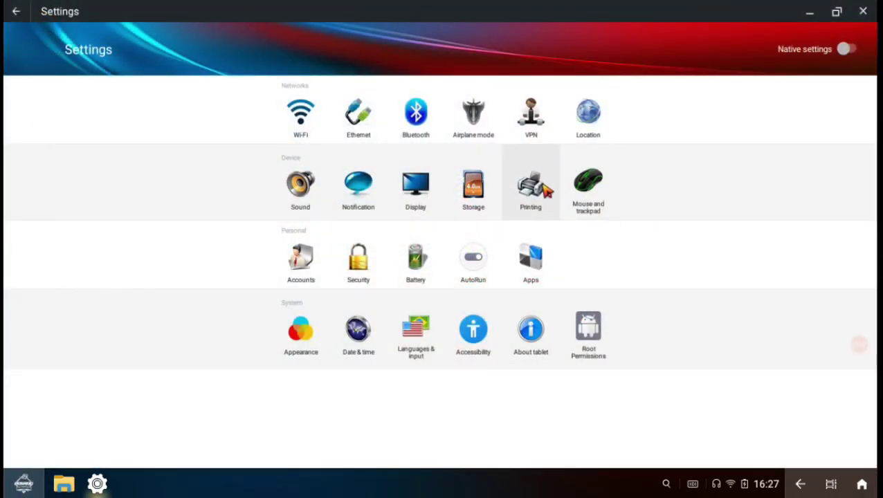
pyautogui.click(590, 185)
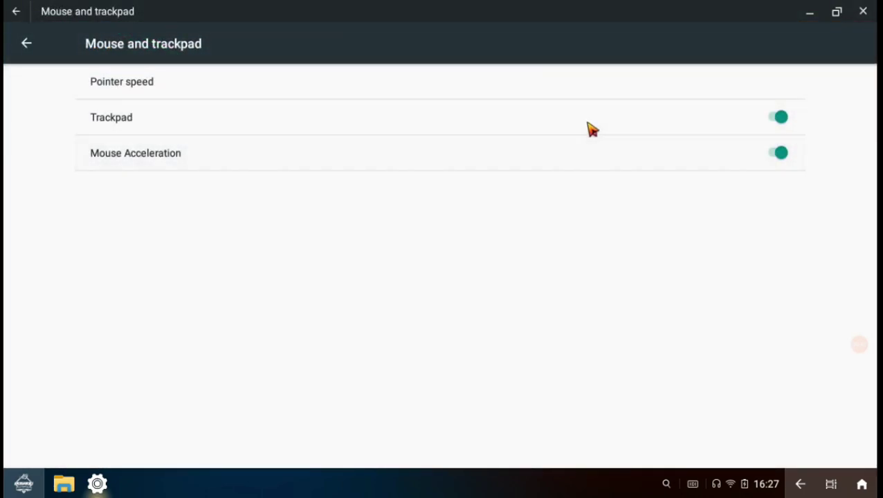
pyautogui.click(585, 125)
pyautogui.click(602, 155)
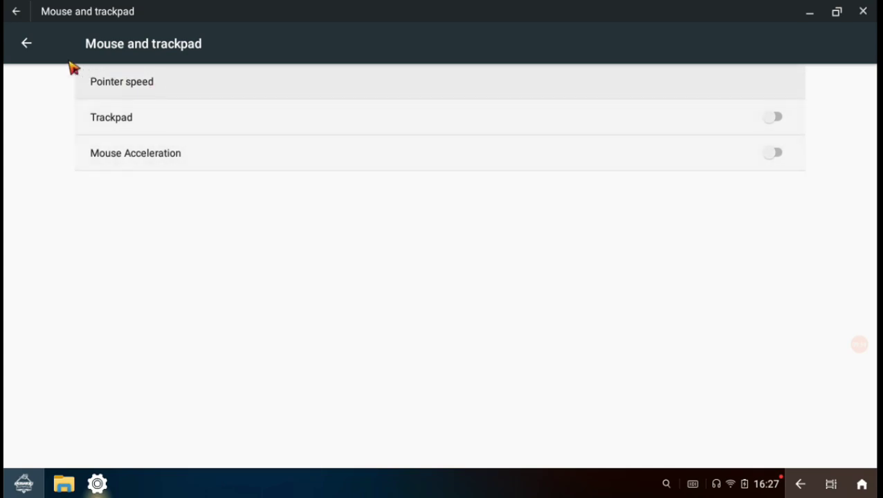
pyautogui.click(27, 43)
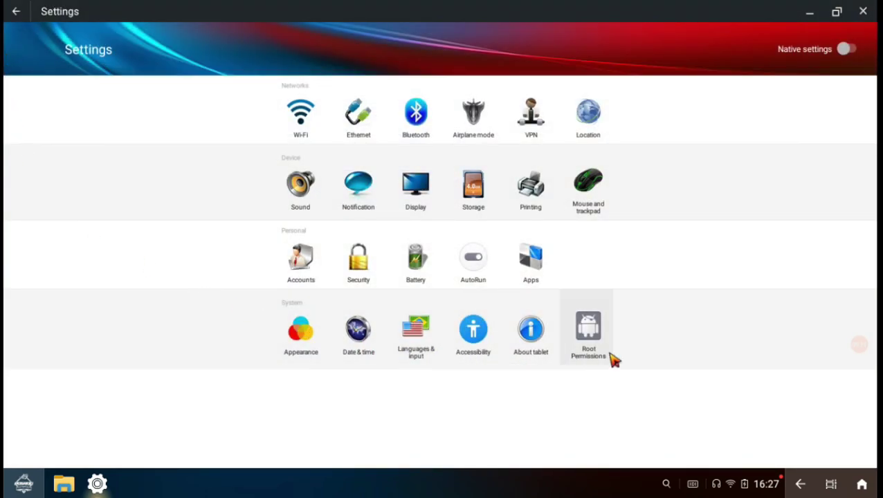
pyautogui.click(862, 11)
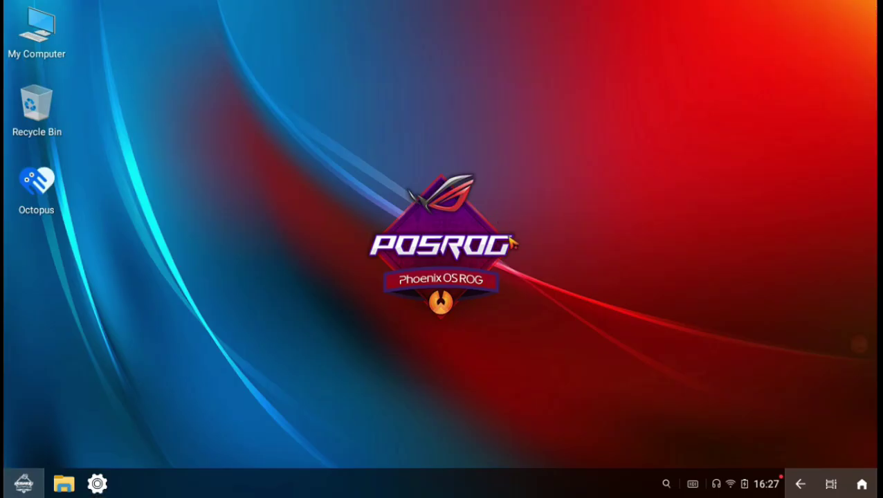
# Launch L Speed, grant it superuser rights, and centre its window on screen
pyautogui.click(14, 487)
pyautogui.click(337, 248)
pyautogui.click(256, 57)
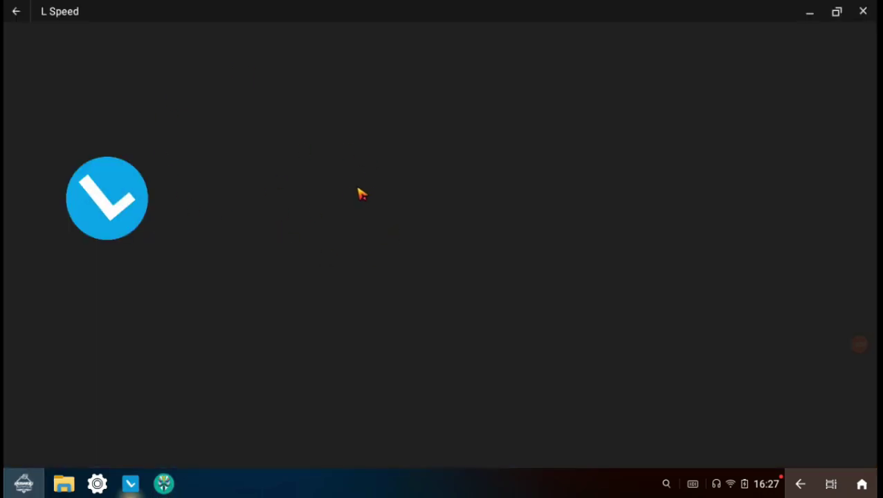
pyautogui.click(837, 12)
pyautogui.click(452, 304)
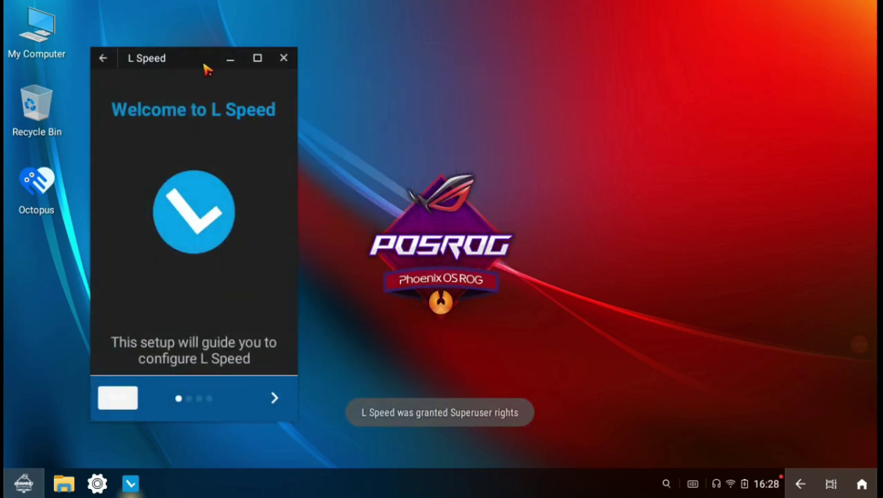
pyautogui.moveTo(204, 60); pyautogui.dragTo(376, 52)
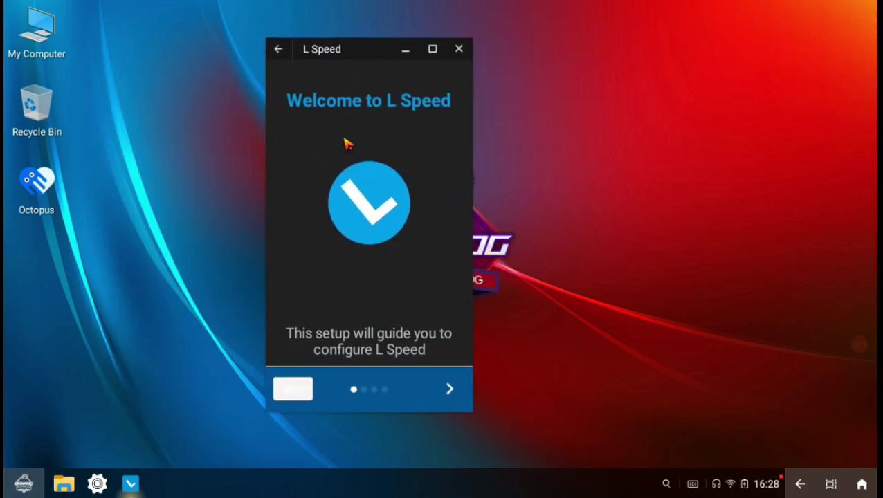
# On the Tips page, set both example tweaks to Performance and enable More Example
pyautogui.click(450, 390)
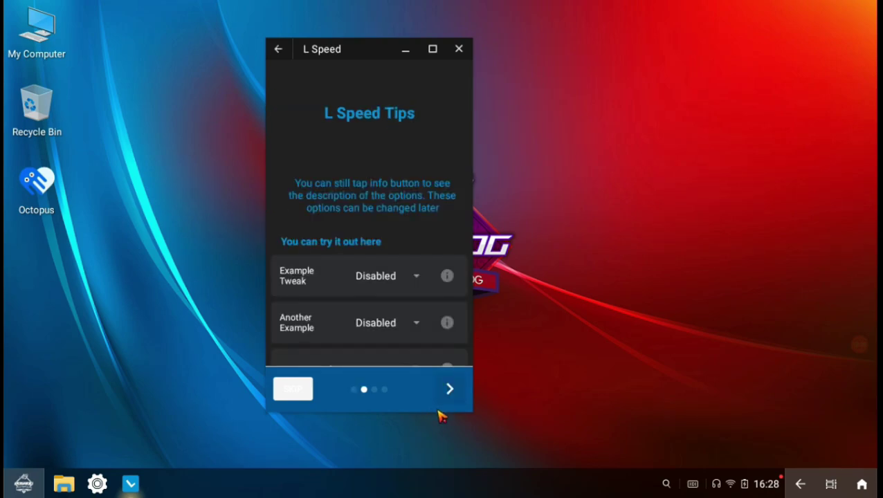
pyautogui.click(417, 277)
pyautogui.click(368, 295)
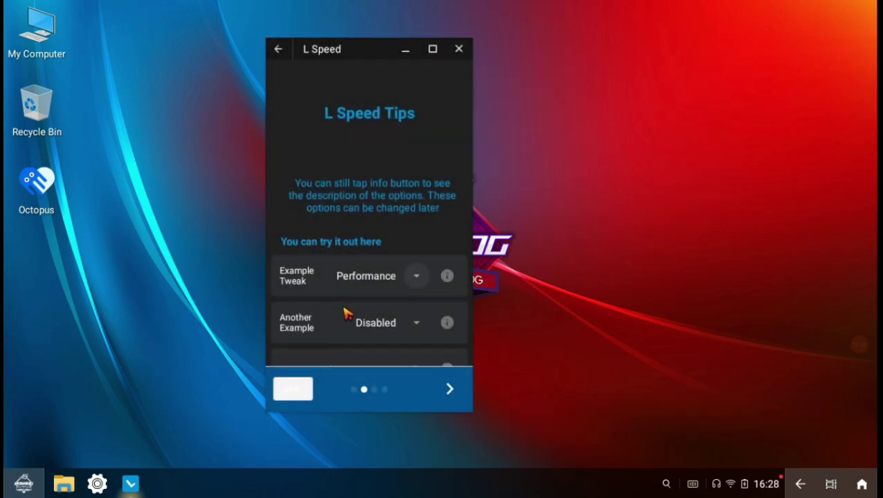
pyautogui.click(417, 322)
pyautogui.click(381, 288)
pyautogui.scroll(-1, 385, 183)
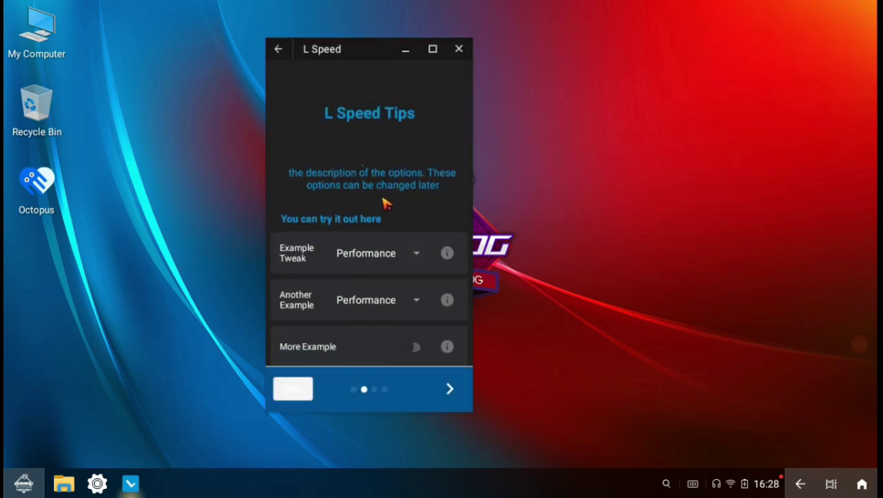
pyautogui.click(424, 345)
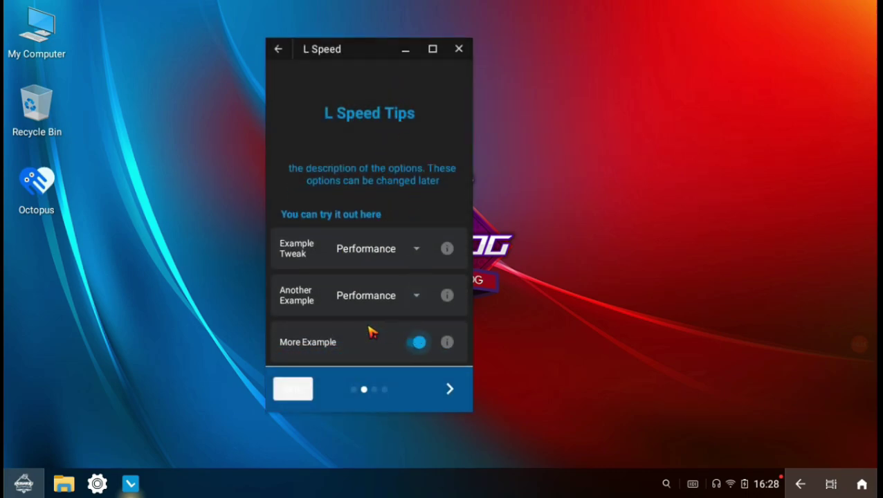
# Apply the Performance profile and Light theme, then finish the setup wizard
pyautogui.click(448, 386)
pyautogui.click(412, 262)
pyautogui.click(373, 287)
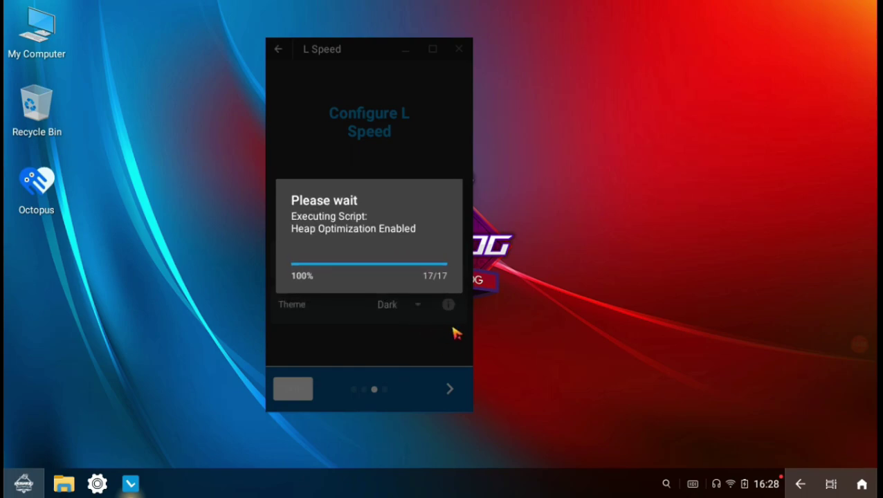
pyautogui.click(418, 306)
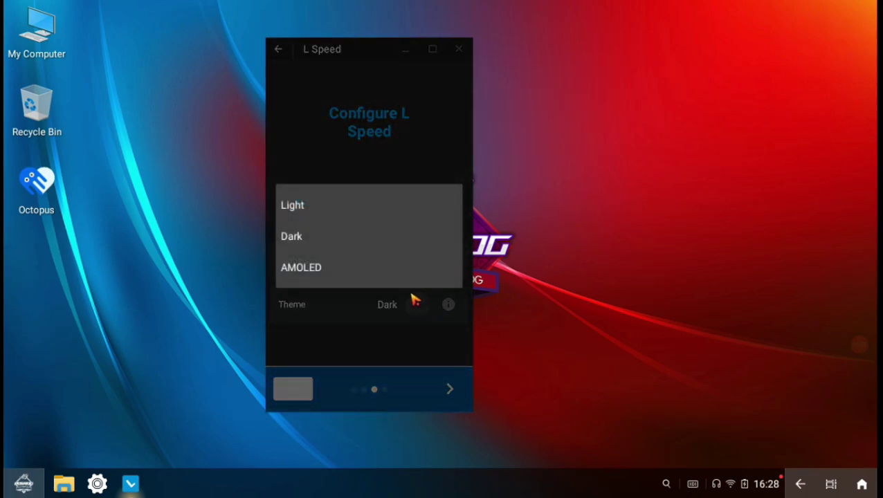
pyautogui.click(388, 211)
pyautogui.click(458, 389)
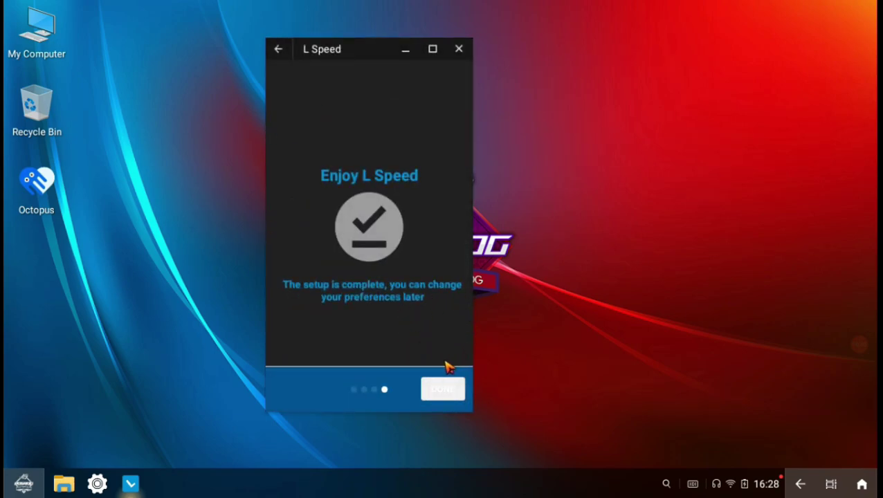
pyautogui.click(437, 381)
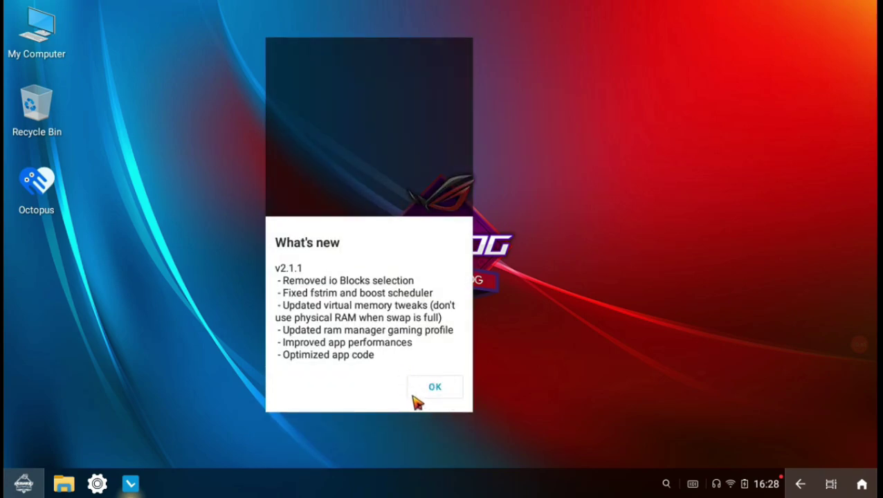
# Dismiss the What's new notes and set GPU Tuner's GPU Optimizer to Performance
pyautogui.click(440, 388)
pyautogui.click(433, 49)
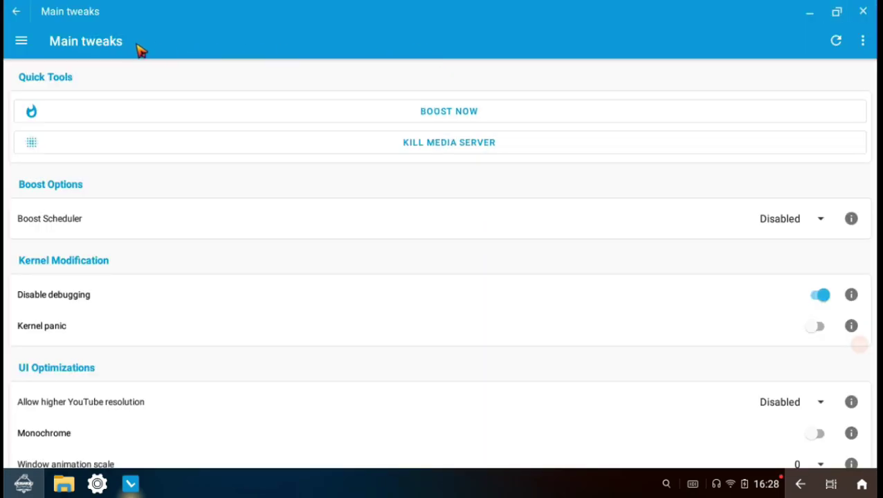
pyautogui.click(22, 42)
pyautogui.click(78, 275)
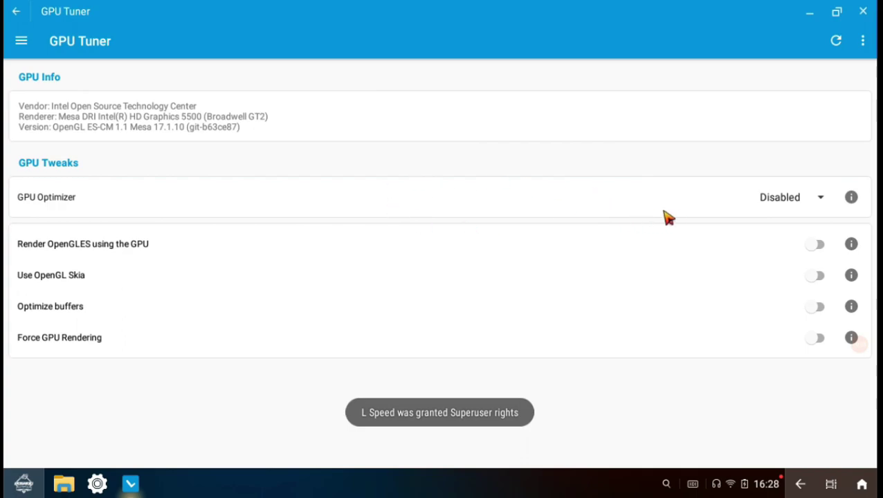
pyautogui.click(805, 202)
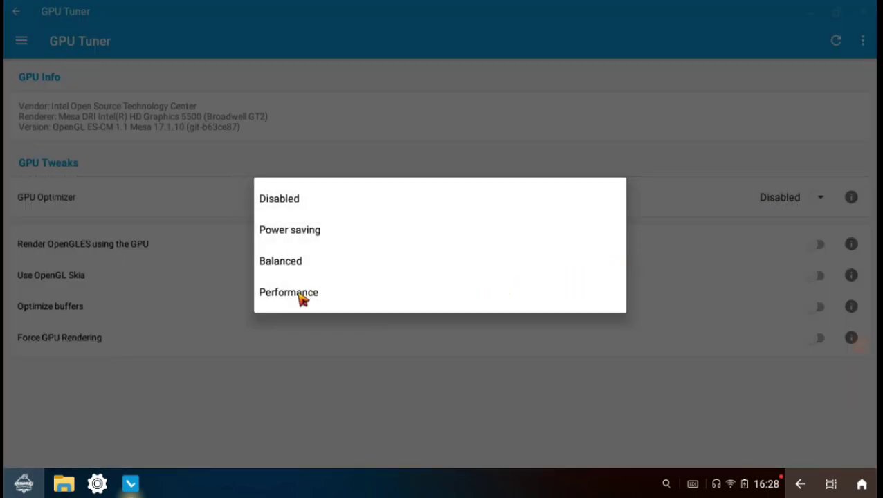
pyautogui.click(303, 295)
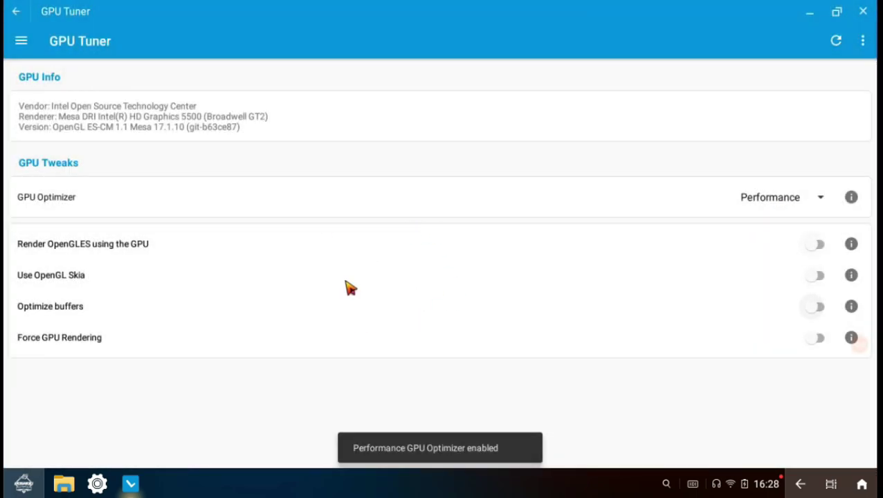
# Look through the CPU Tuner and Settings pages, return to Main tweaks, and close L Speed
pyautogui.click(21, 41)
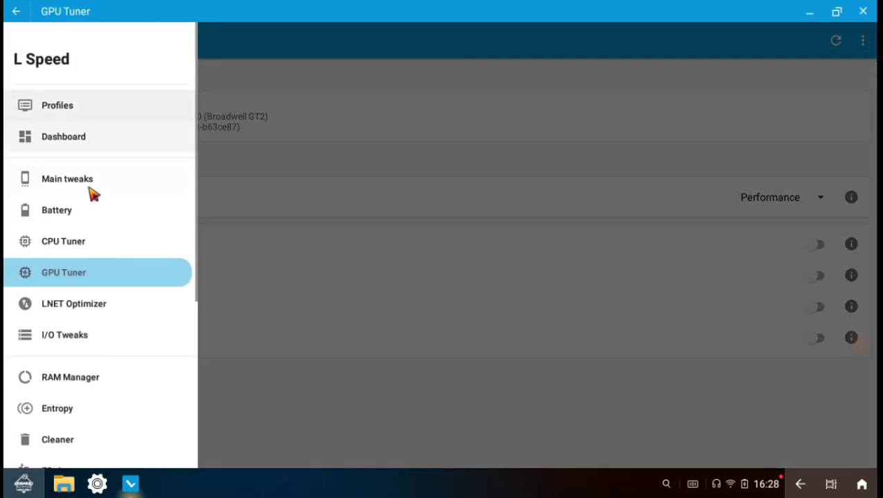
pyautogui.click(61, 244)
pyautogui.moveTo(156, 149); pyautogui.dragTo(459, 151)
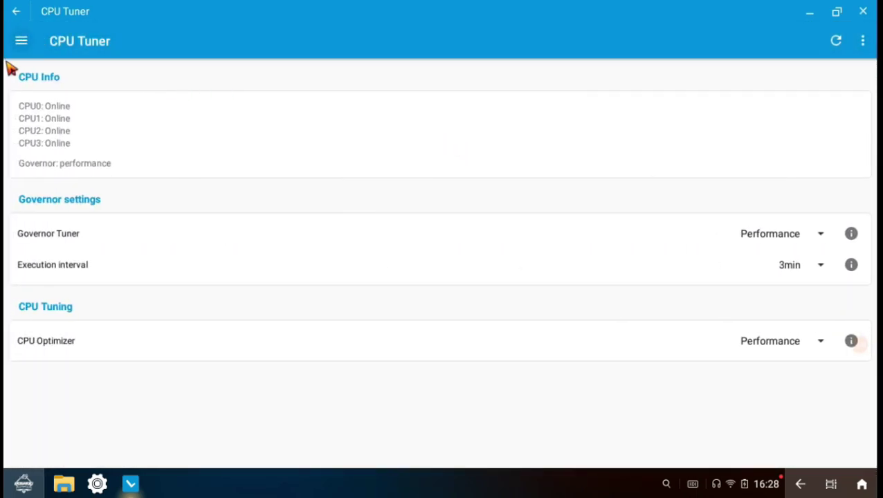
pyautogui.click(19, 46)
pyautogui.scroll(-5, 112, 134)
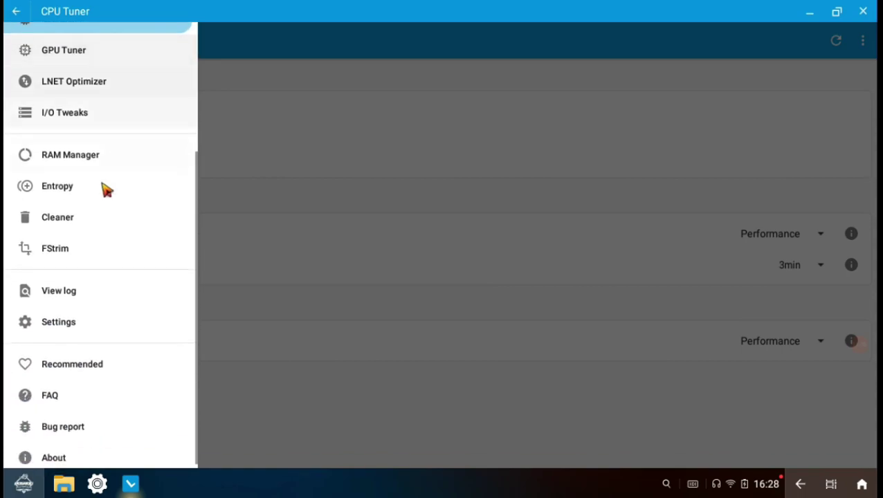
pyautogui.click(88, 324)
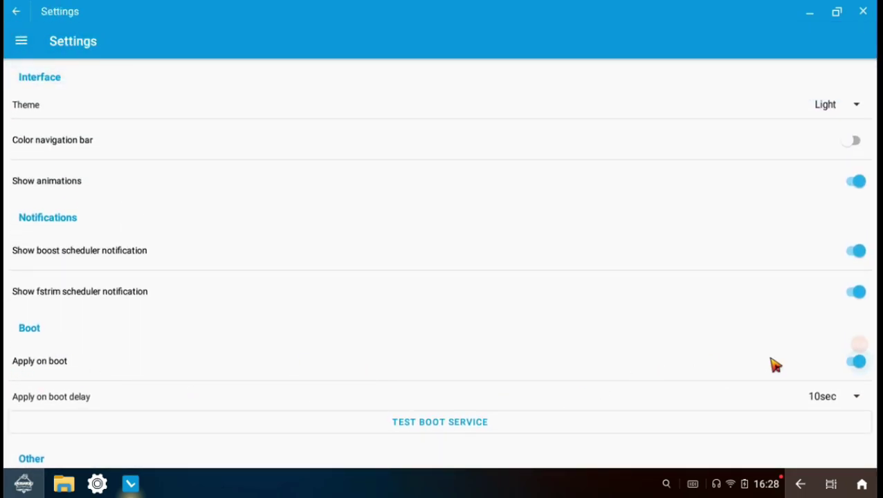
pyautogui.click(20, 42)
pyautogui.scroll(3, 97, 225)
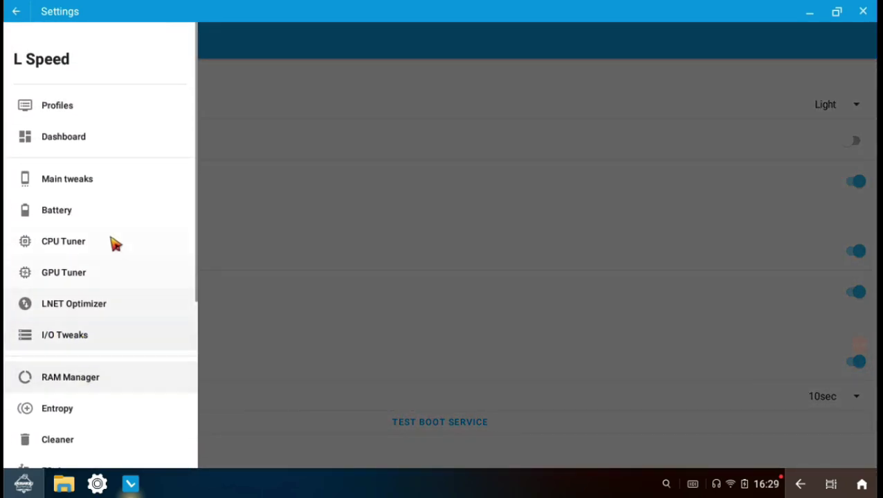
pyautogui.click(80, 192)
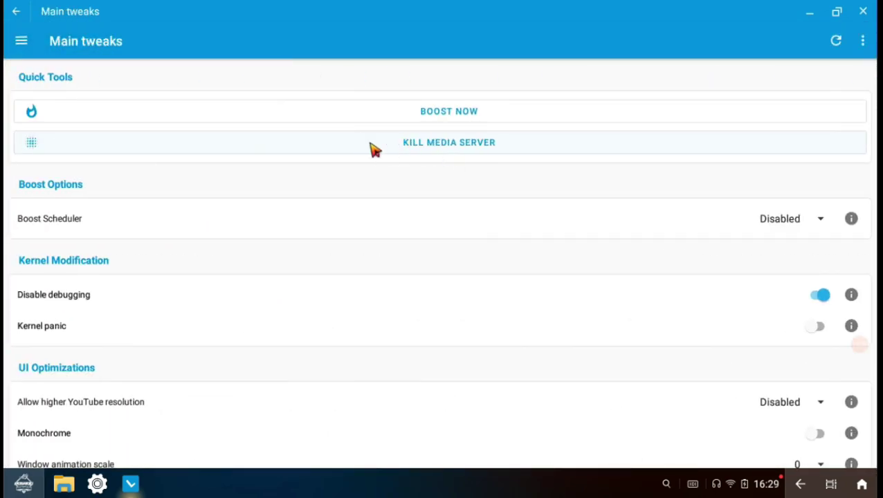
pyautogui.scroll(-2, 309, 246)
pyautogui.scroll(2, 587, 388)
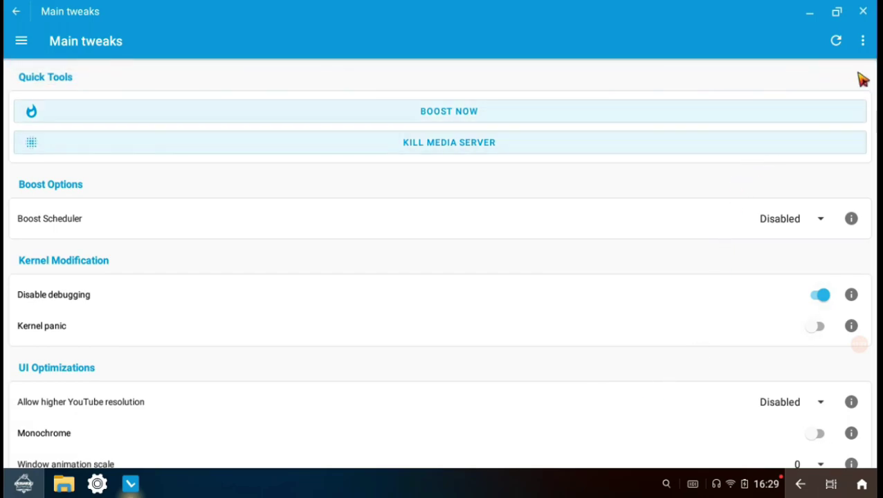
pyautogui.click(860, 10)
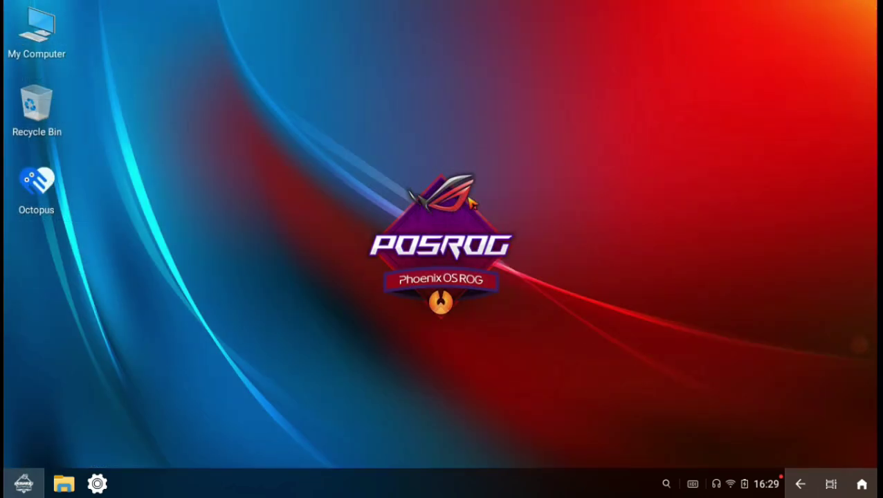
pyautogui.rightClick(460, 155)
pyautogui.click(462, 270)
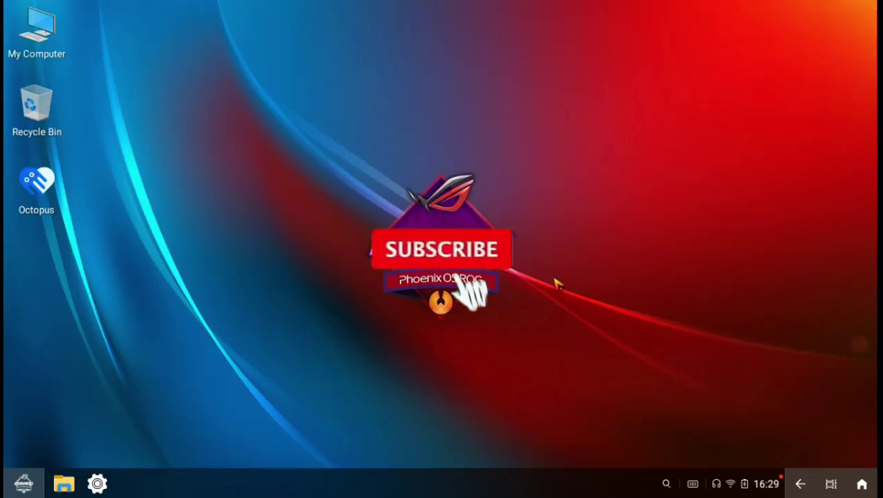